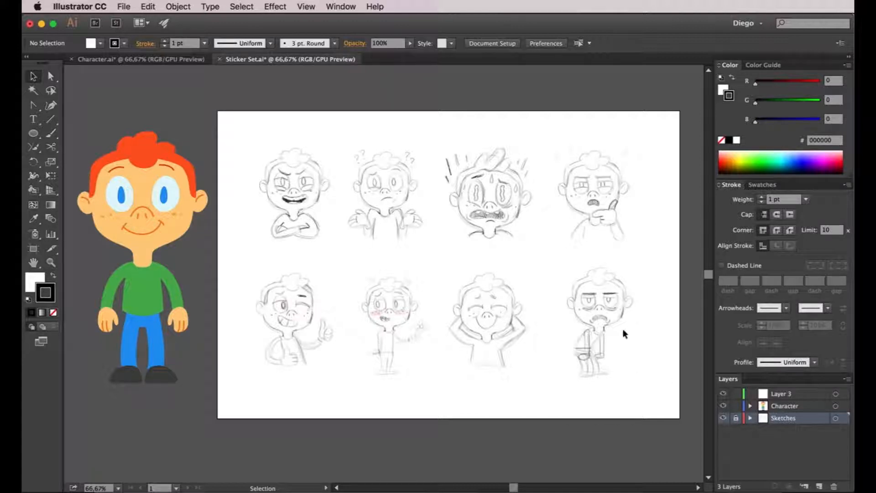
- Copy the head artwork from inside the character group and leave the group's isolation mode
left_click(138, 213)
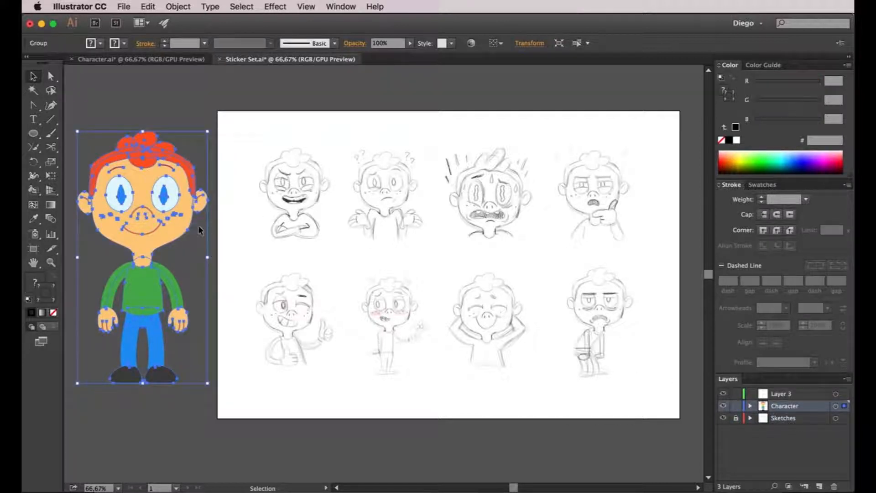
left_click(228, 226)
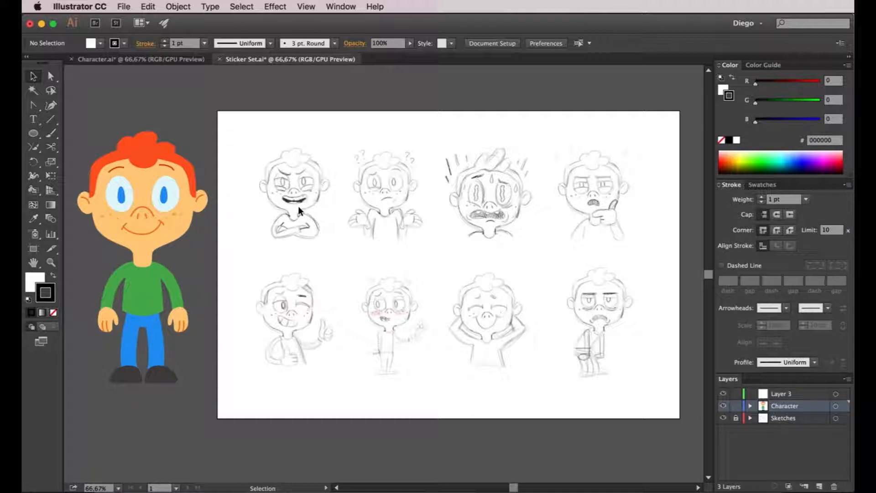
left_click(130, 204)
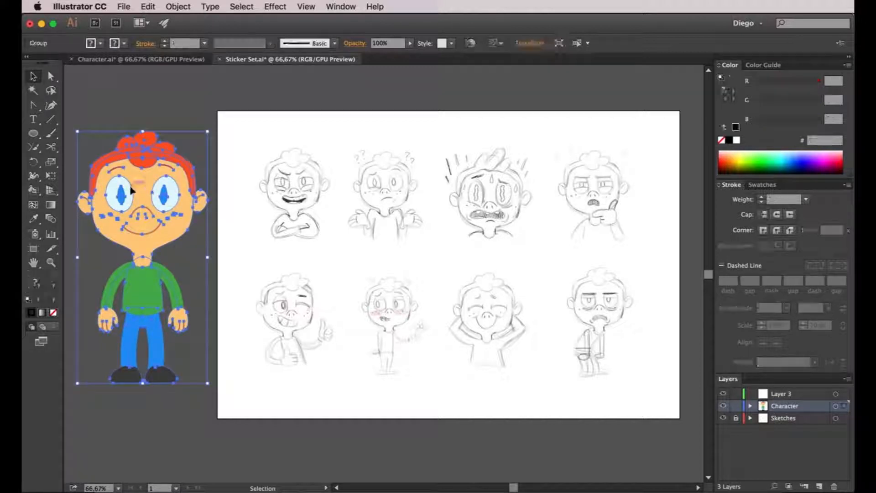
double_click(129, 186)
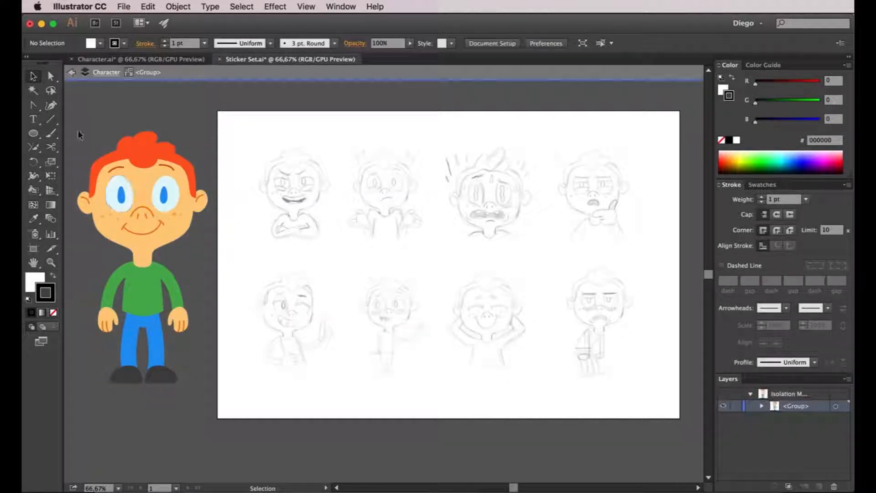
left_click_drag(182, 229, 200, 242)
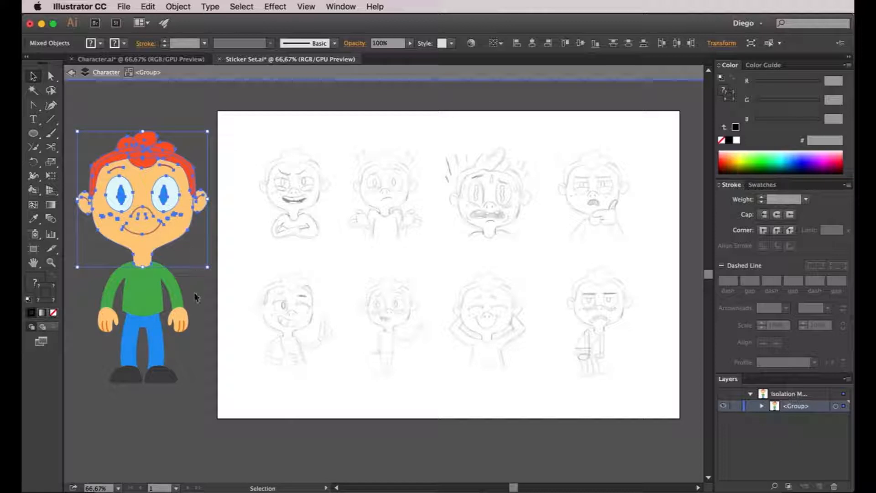
left_click(242, 280)
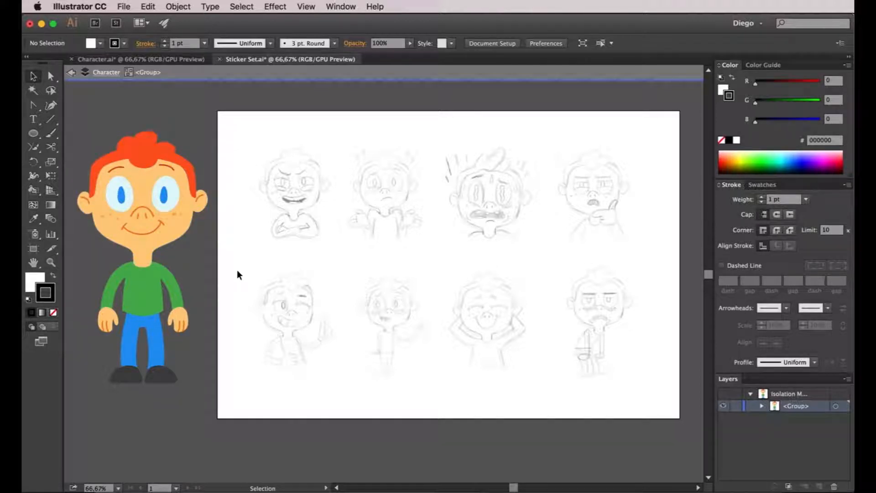
double_click(236, 269)
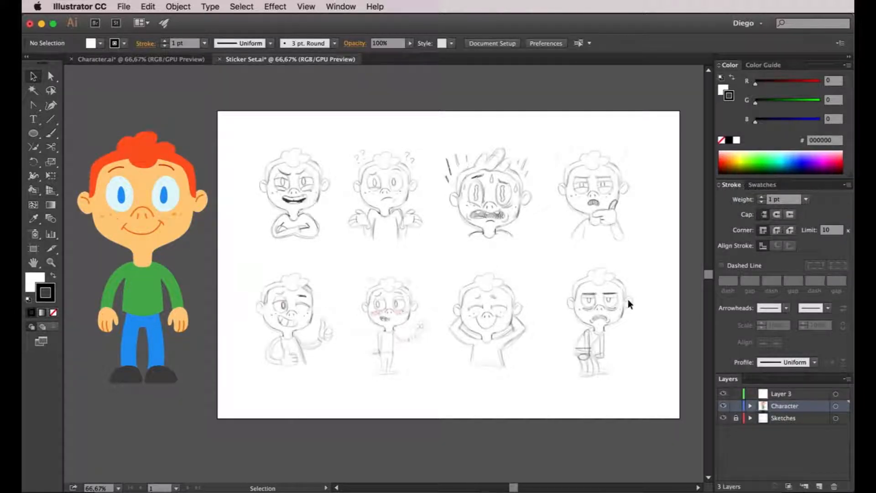
- Rename Layer 3 as "Sticker set"
left_click(782, 395)
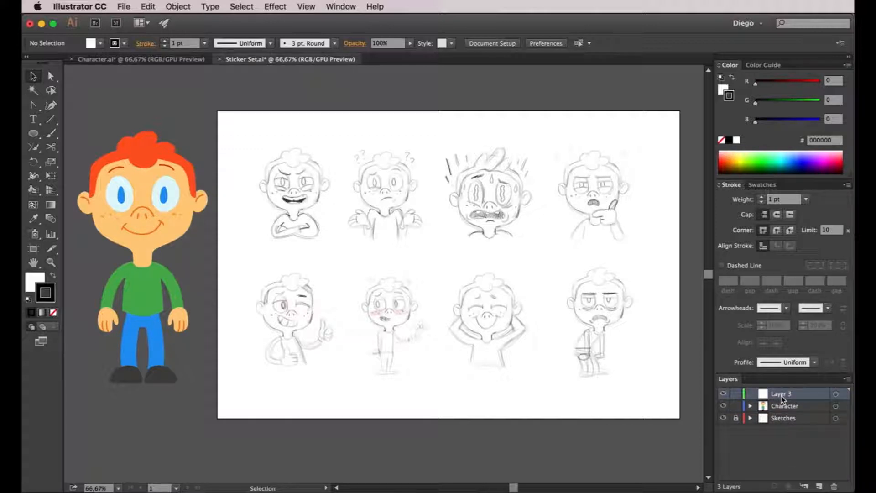
double_click(781, 395)
type("Sticker set")
key("Return")
- Paste the head into the Sticker set layer and scale it down to fit over the crossed-arms sketch
key("a")
key("v")
key("super+v")
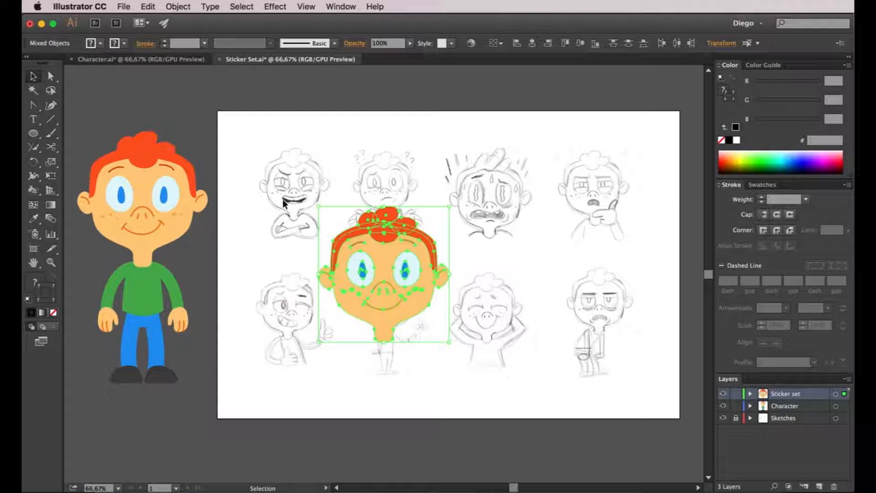
left_click(284, 200, "super")
left_click_drag(288, 203, 293, 239)
left_click_drag(421, 299, 343, 133)
key("super+equal")
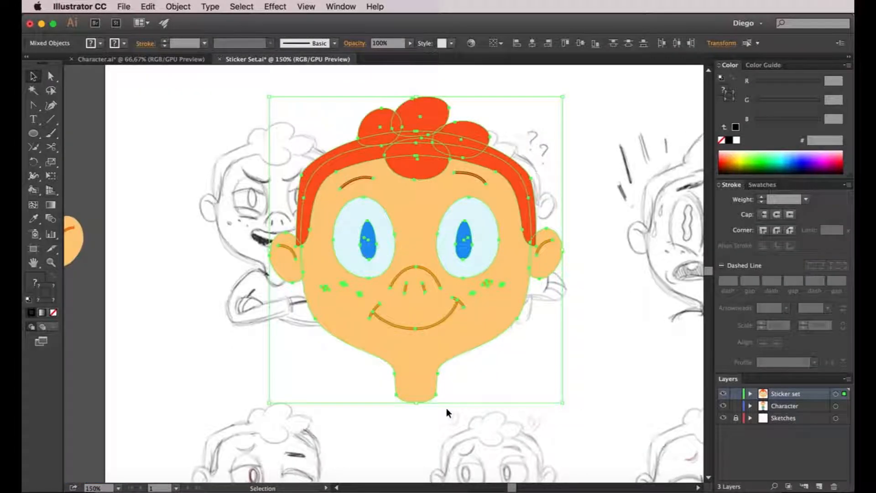
left_click_drag(415, 404, 416, 228)
left_click_drag(437, 149, 298, 209)
left_click_drag(281, 157, 288, 122)
left_click(376, 163)
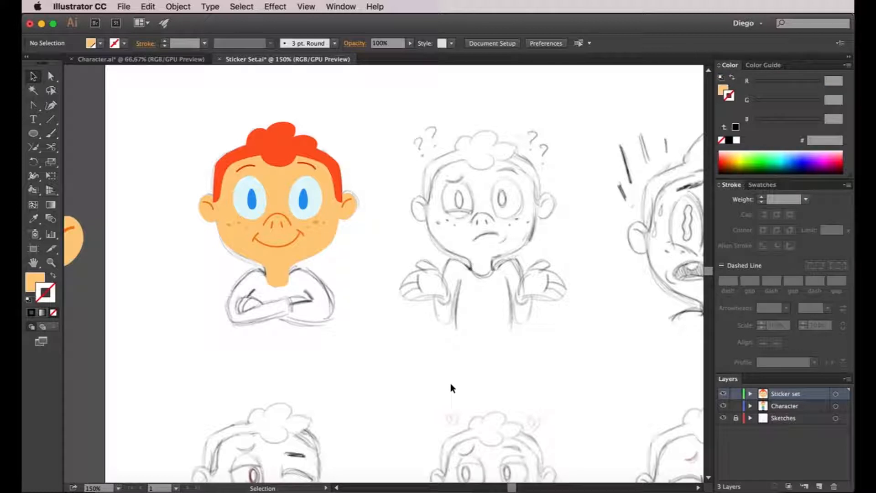
- Show the Sticker set layer in outline view and move both original eyebrows off the head onto the empty area beside it
key("a")
left_click(722, 394, "super")
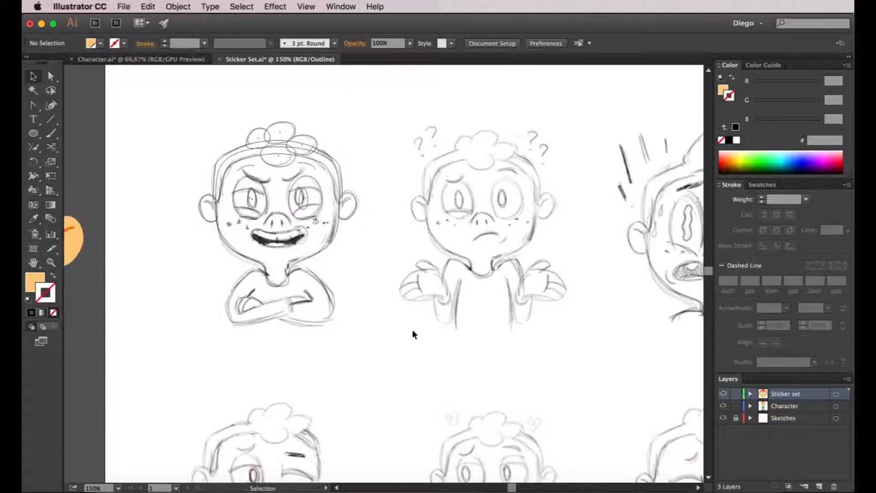
key("super+equal")
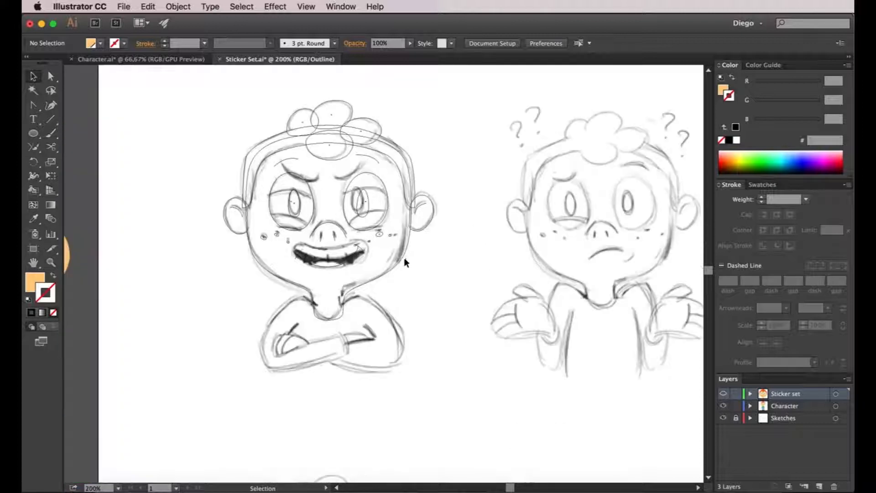
key("super+equal")
left_click_drag(388, 254, 466, 340)
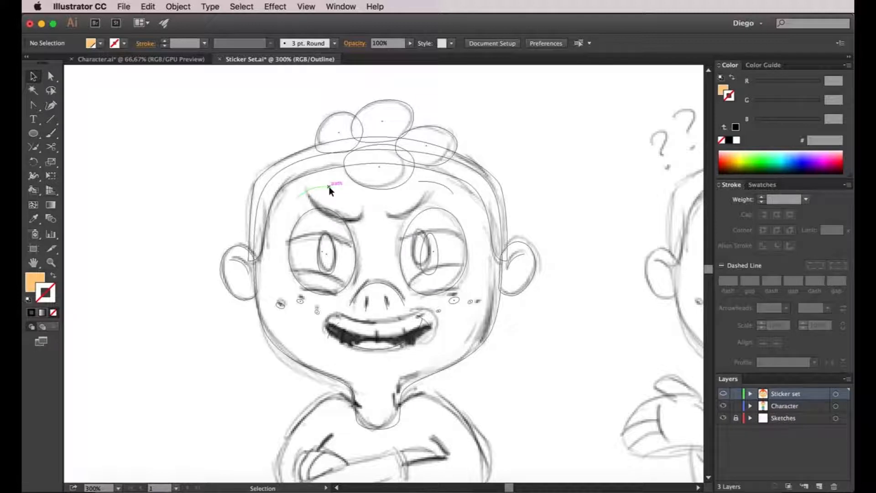
mouse_move(330, 187)
left_mouse_down()
mouse_move(211, 147)
mouse_move(223, 145)
left_mouse_up()
mouse_move(441, 183)
left_mouse_down()
mouse_move(247, 173)
mouse_move(162, 151)
left_mouse_up()
left_click(170, 124)
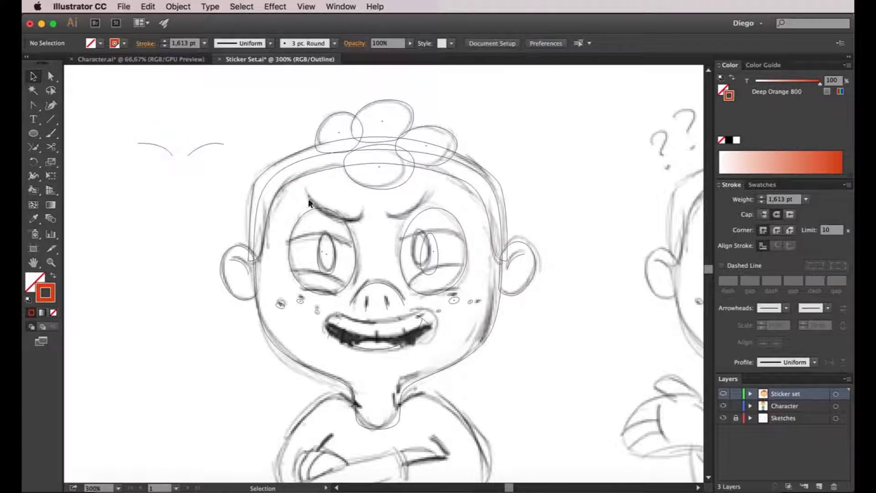
- Trace the two angry eyebrows of the sketch as curved open paths with the Pen tool
left_click(33, 105)
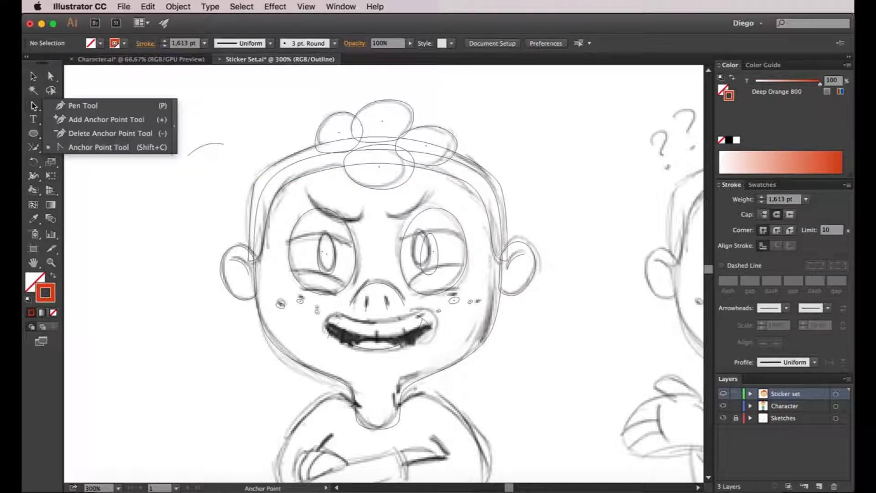
left_click(83, 106)
left_click(305, 189)
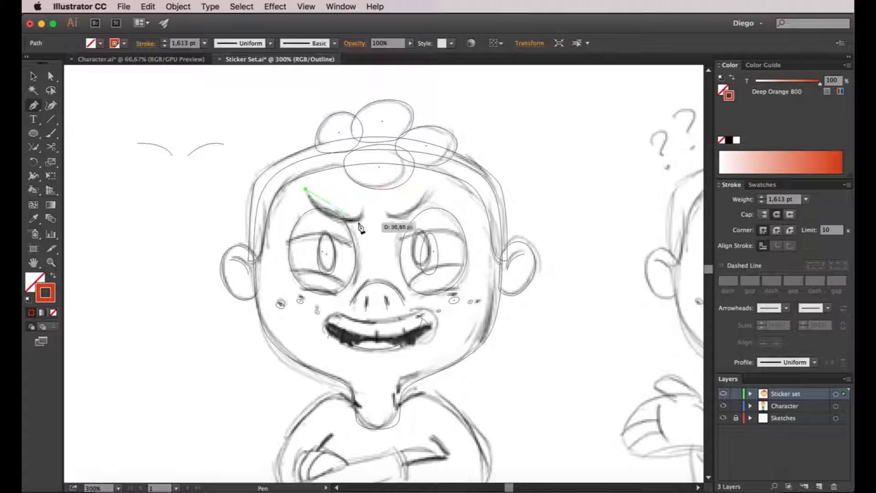
left_click_drag(363, 211, 391, 186)
left_click(393, 194, "super")
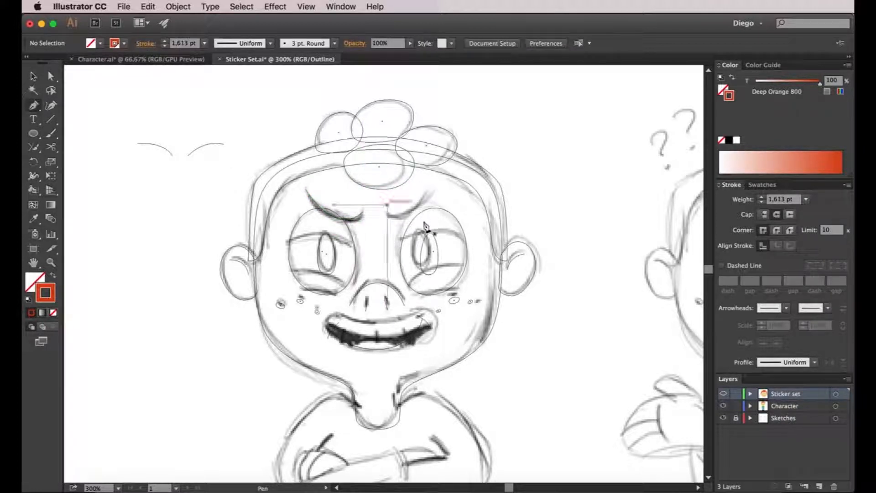
left_click(385, 213)
left_click_drag(434, 189, 457, 157)
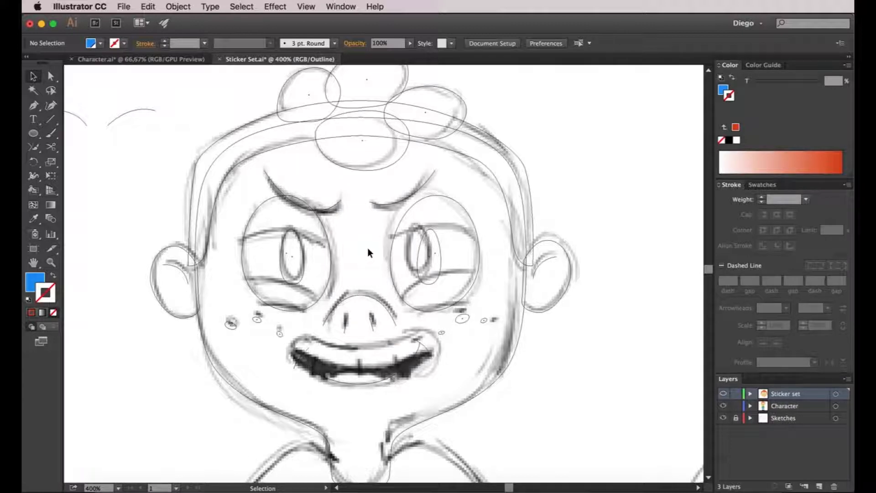
- Shift the right-hand eye's pupil toward the nose so it matches the sketched pupil
left_click(423, 240)
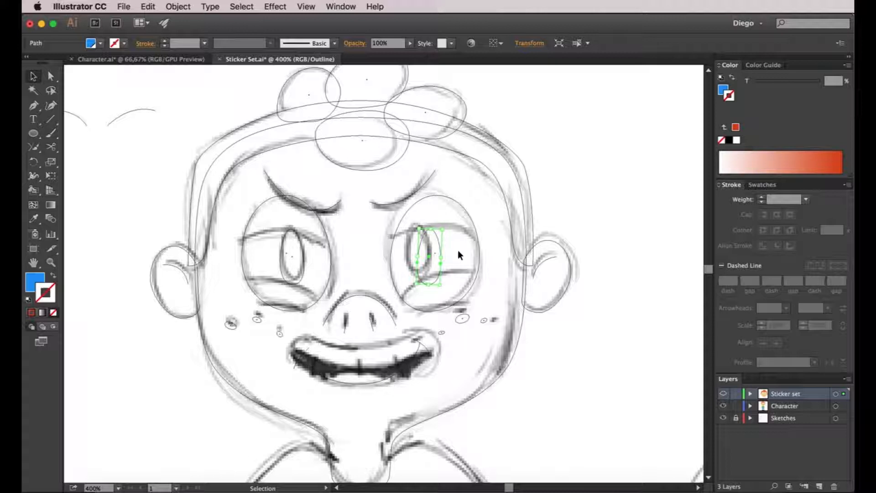
key("shift+Left")
key("Right")
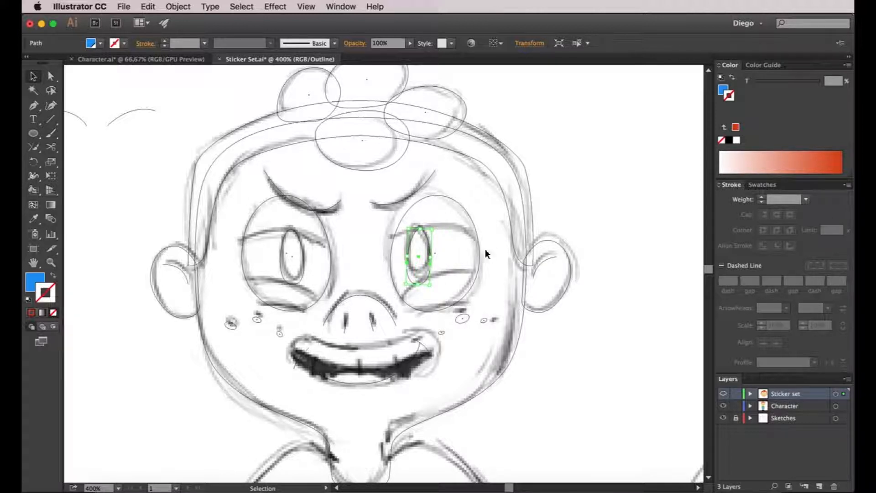
left_click(496, 245)
- Nudge the right-hand eye and its pupil together slightly toward the nose to align with the sketch
left_click_drag(496, 232, 413, 269)
left_click_drag(473, 317, 488, 310)
key("Left")
key("Left")
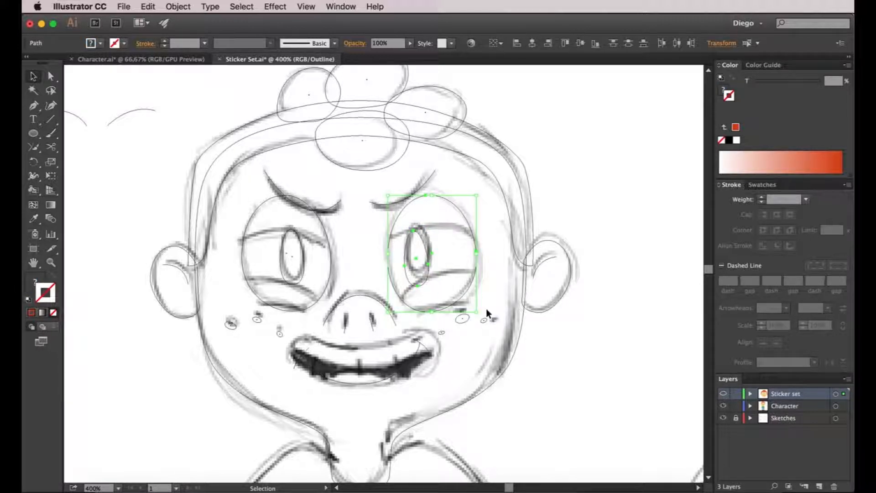
left_click(505, 257)
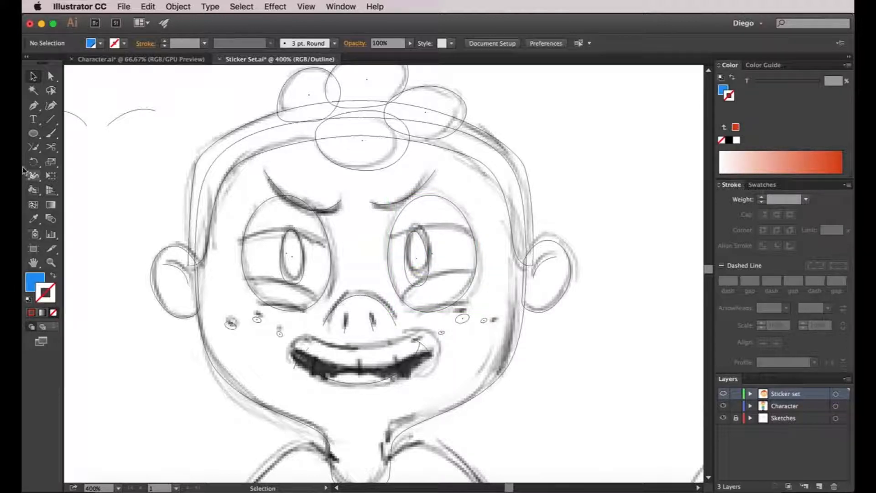
- Draw a closed upper eyelid shape over the left-hand eye, its lower edge curving along the sketched lid line
left_click(34, 105)
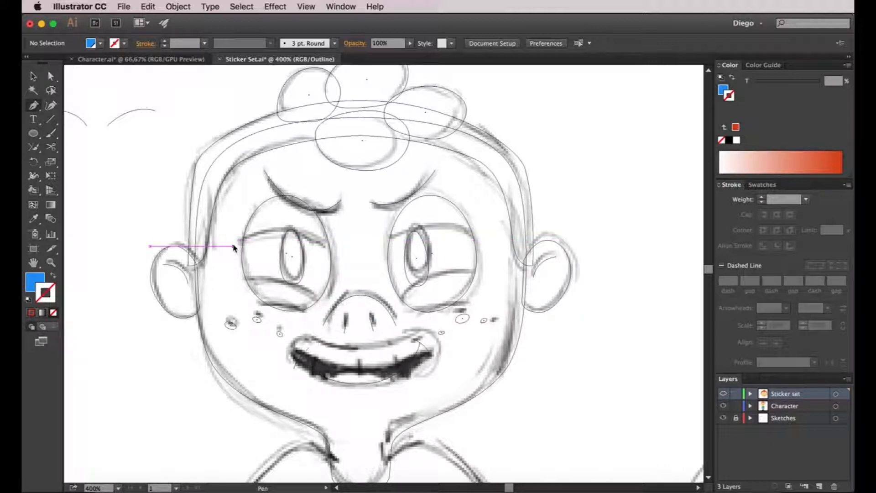
left_click(233, 246)
left_click_drag(285, 230, 279, 231)
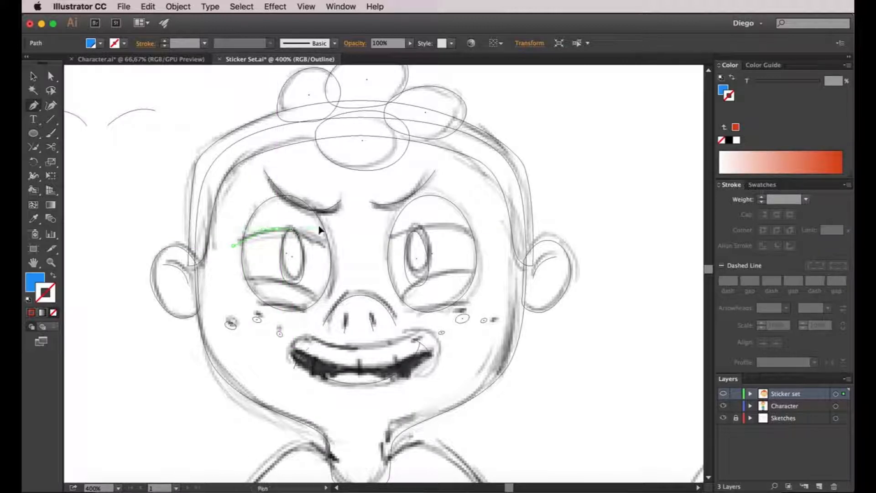
mouse_move(335, 248)
left_mouse_down()
mouse_move(342, 244)
mouse_move(340, 264)
left_mouse_up()
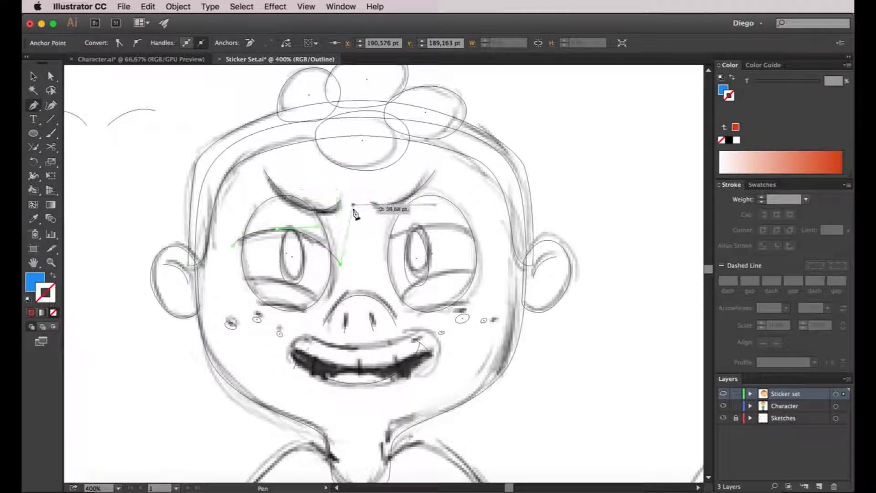
left_click(351, 209)
left_click(325, 170)
left_click(272, 160)
left_click(238, 176)
left_click(236, 198)
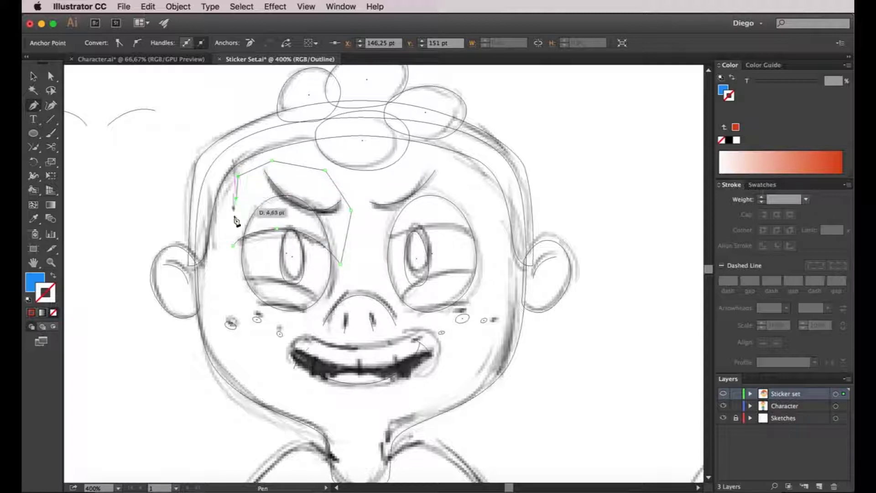
left_click(233, 245)
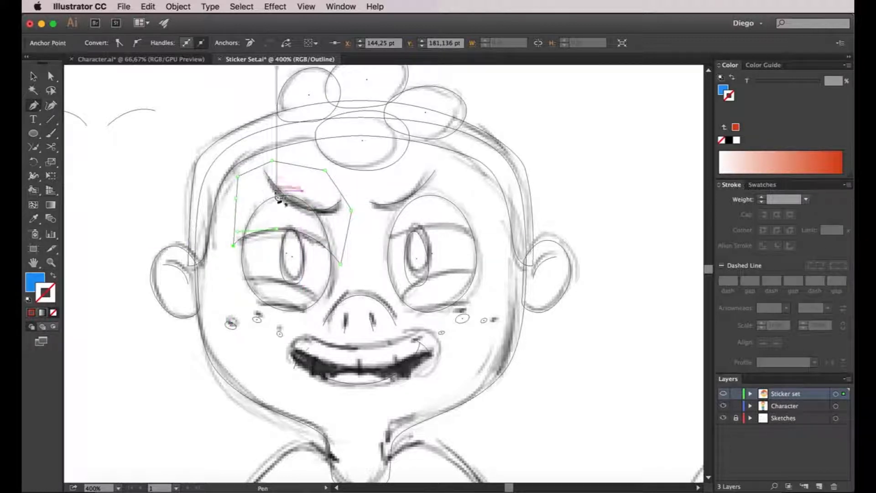
- Check the new eyelid shape in full-colour preview and return the Sticker set layer to outline view
left_click(33, 76)
left_click(628, 338)
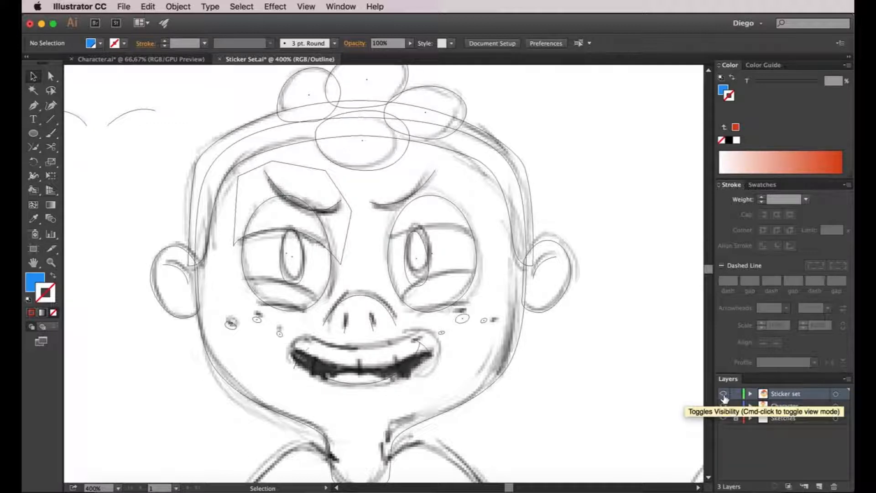
key("super+y")
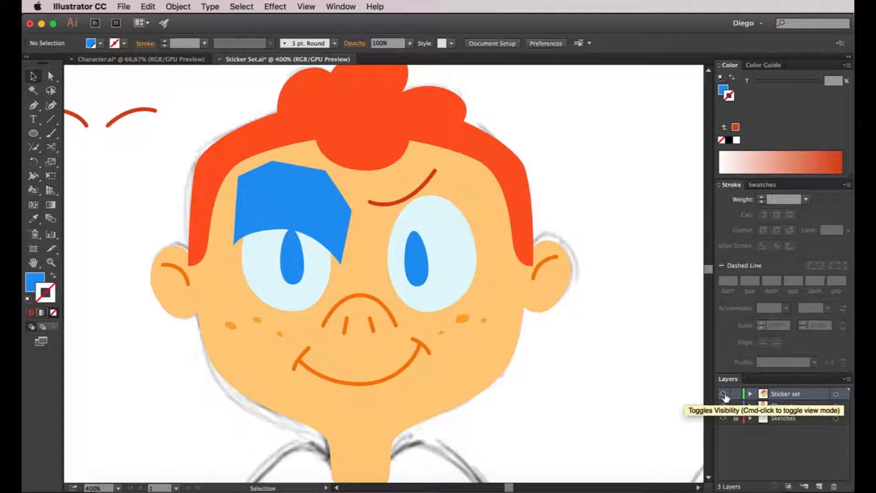
key("super+y")
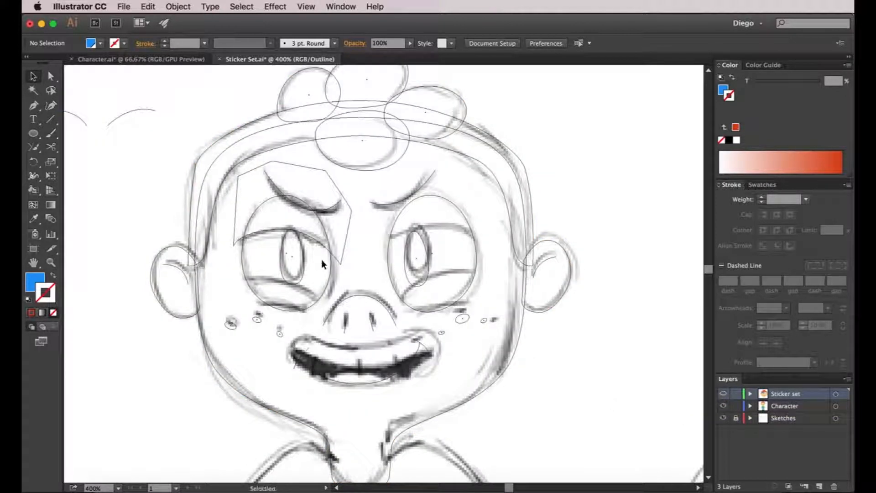
- Draw a closed lower eyelid shape under the left-hand eye, its upper edge curving along the sketched lid line
left_click(34, 105)
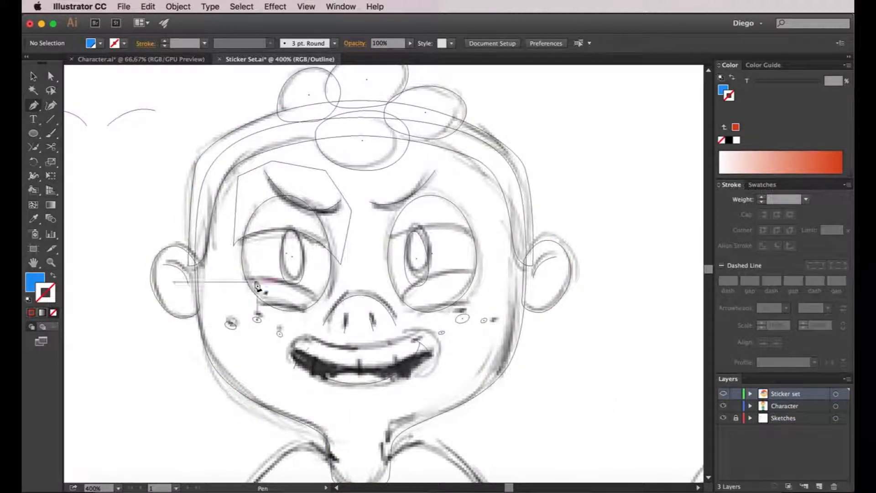
left_click(236, 276)
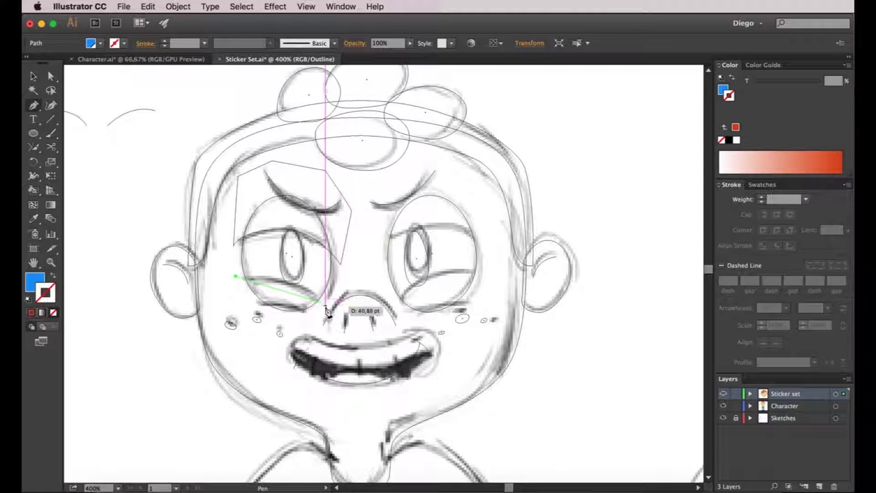
left_click_drag(326, 307, 312, 320)
left_click(304, 324)
left_click(257, 311)
left_click(235, 276)
key("a")
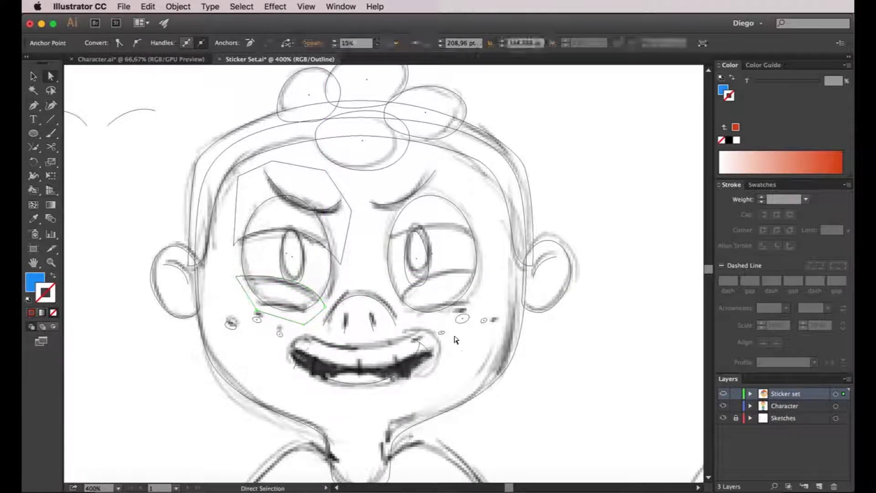
left_click(464, 343)
- Draw closed upper and lower eyelid shapes around the right-hand eye with the Pen tool, following the sketched lid lines
key("space")
left_click_drag(467, 342, 461, 341)
key("p")
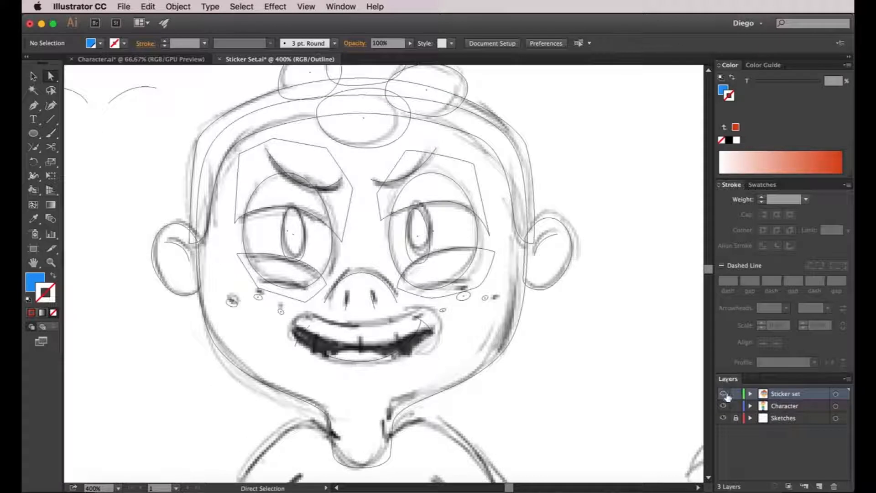
- Show the Sticker set layer in full-colour preview and open the Pathfinder controls beside the character's face
left_click(724, 396, "super")
left_click_drag(462, 341, 487, 354)
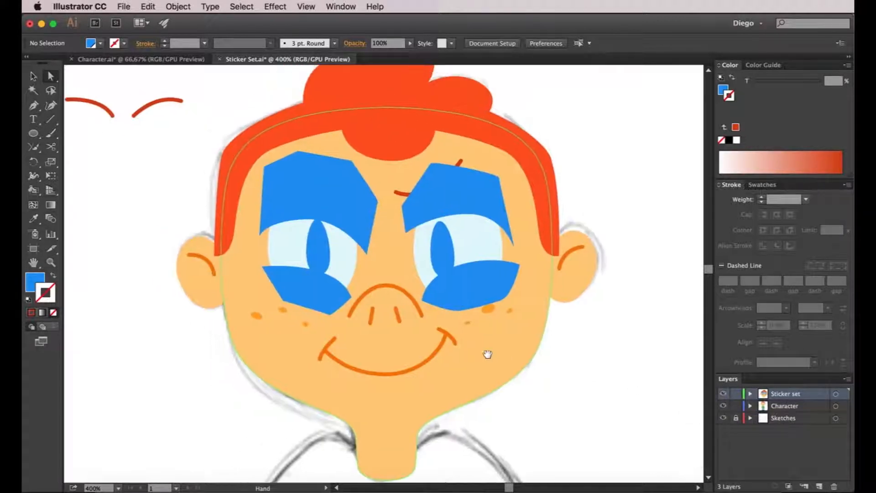
left_click(346, 7)
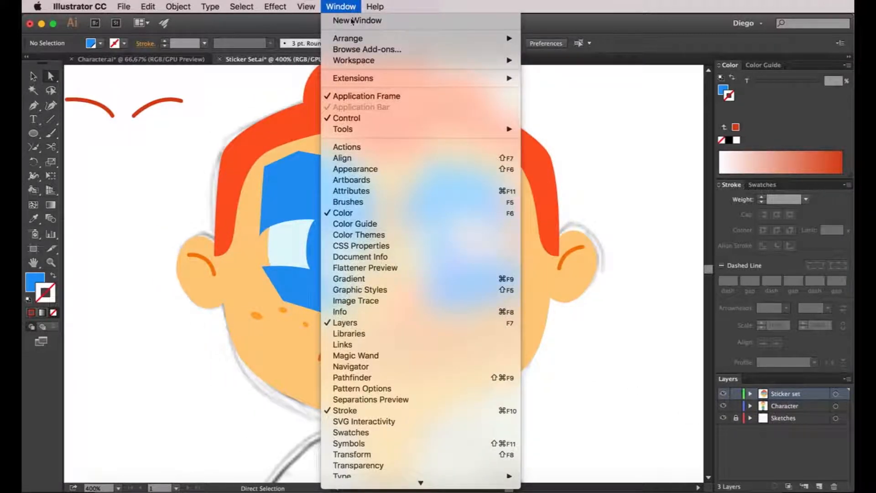
left_click(386, 377)
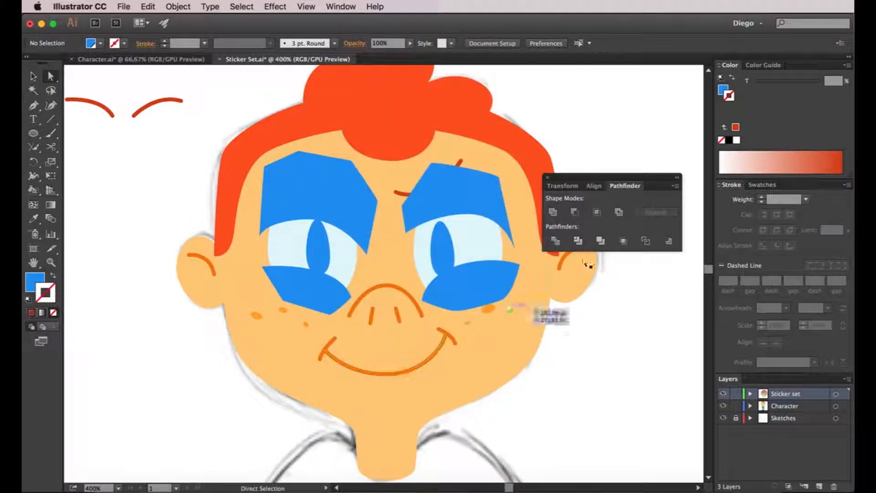
left_click_drag(568, 177, 538, 107)
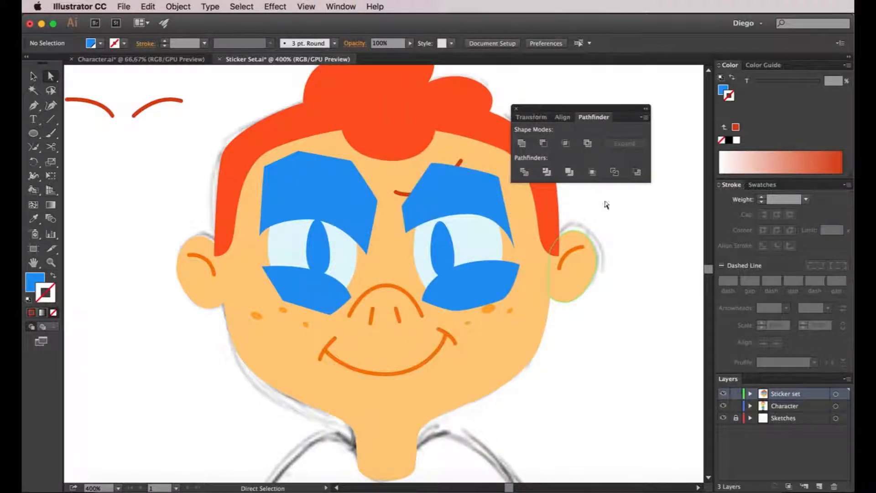
- Trim the left-hand upper eyelid to the eye's outline by intersecting it with a copy of the eye white
left_click(343, 263)
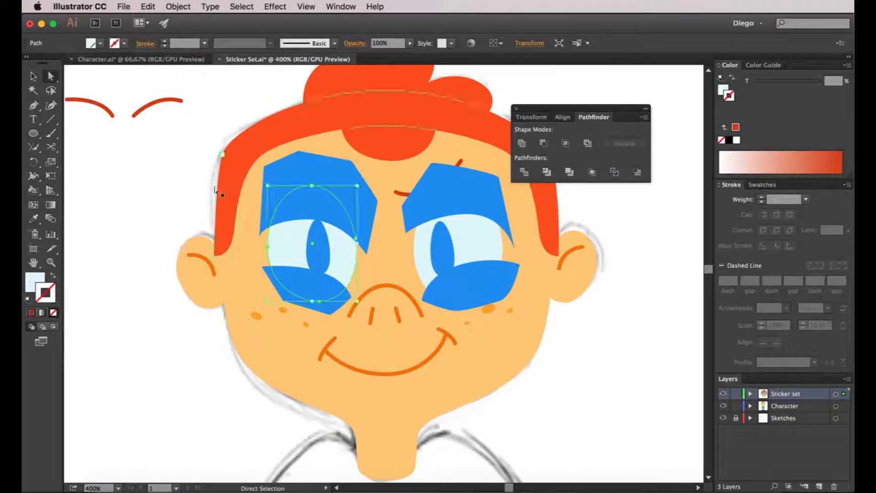
key("v")
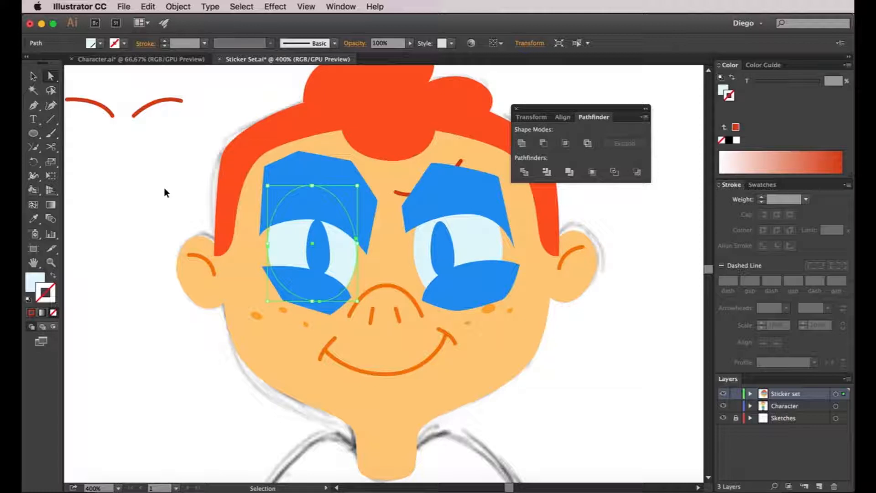
key("a")
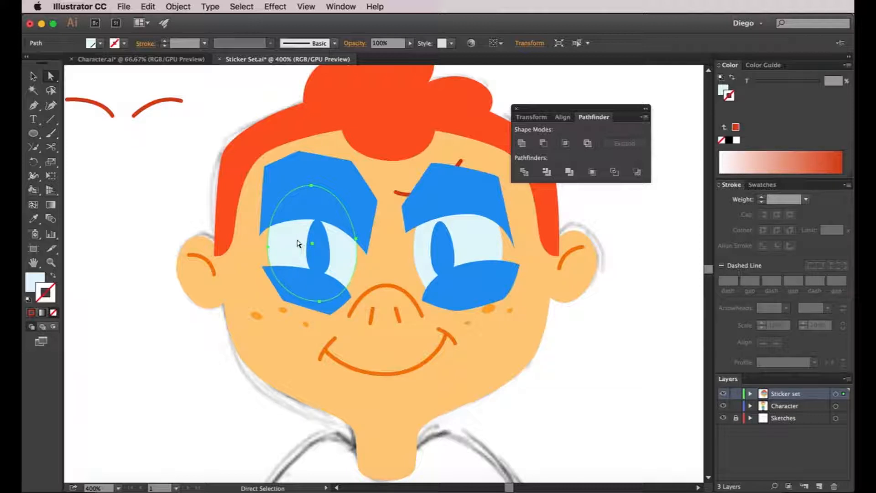
left_click(296, 187)
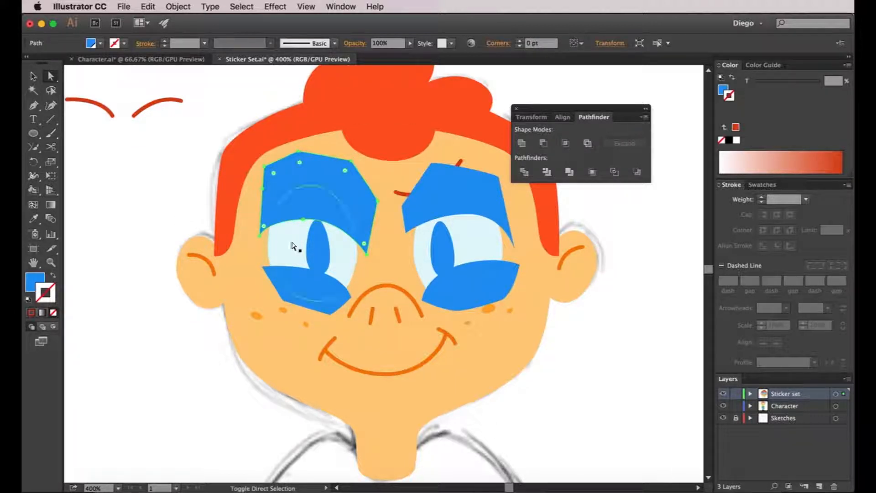
left_click(294, 247, "shift")
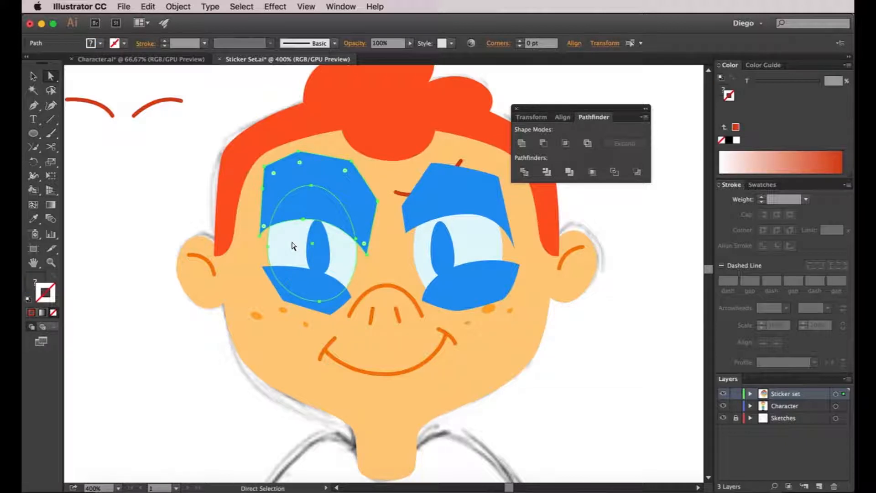
left_click(565, 144)
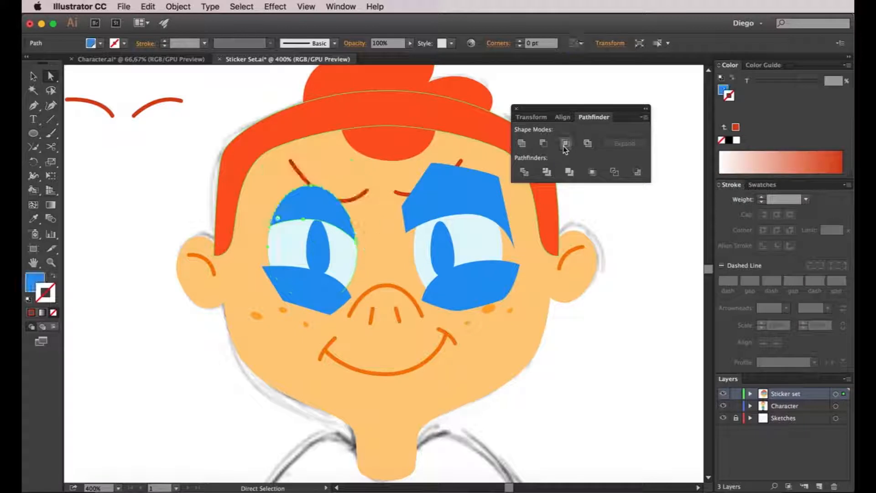
- Trim the left-hand lower eyelid to the eye's outline by intersecting it with a copy of the eye white
left_click(349, 255)
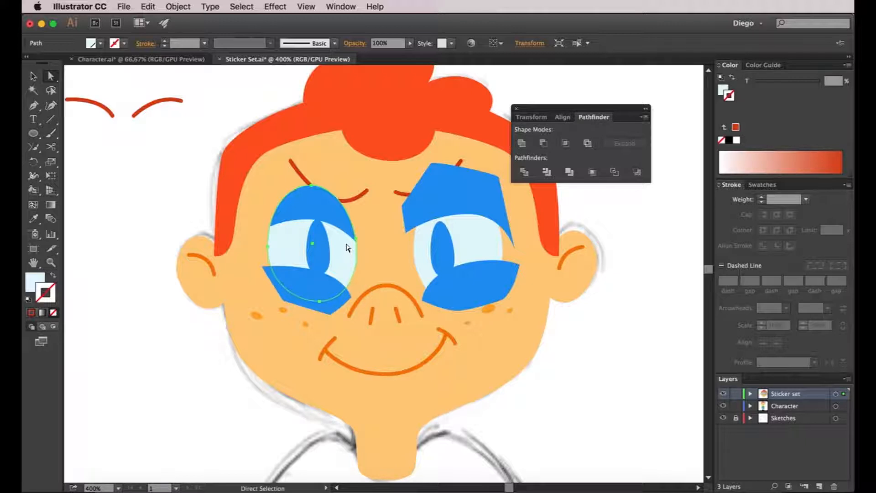
key("v")
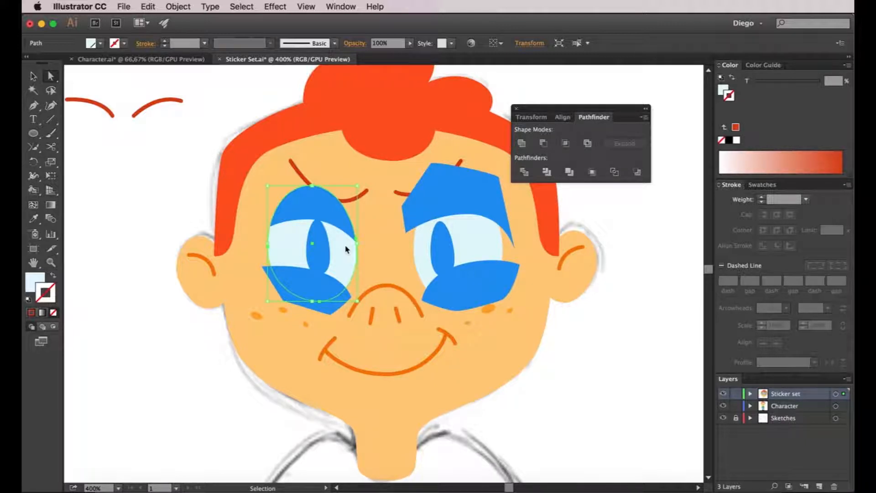
key("a")
left_click(326, 290, "shift")
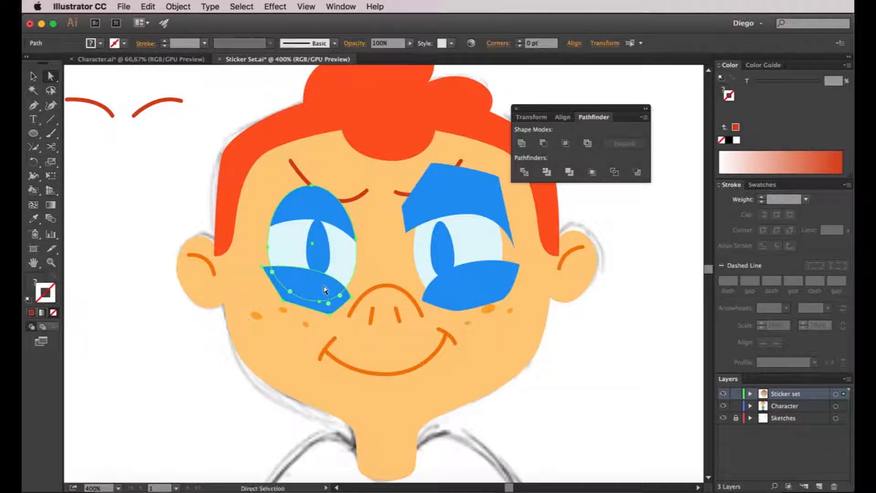
left_click(566, 144)
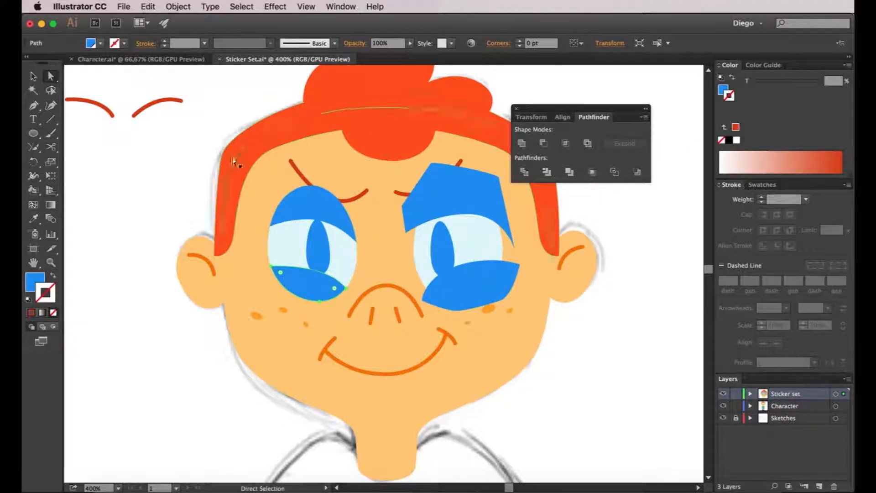
- Fill the left-hand lower and upper eyelids with the freckles' light orange, sampled with the Eyedropper
left_click(31, 219)
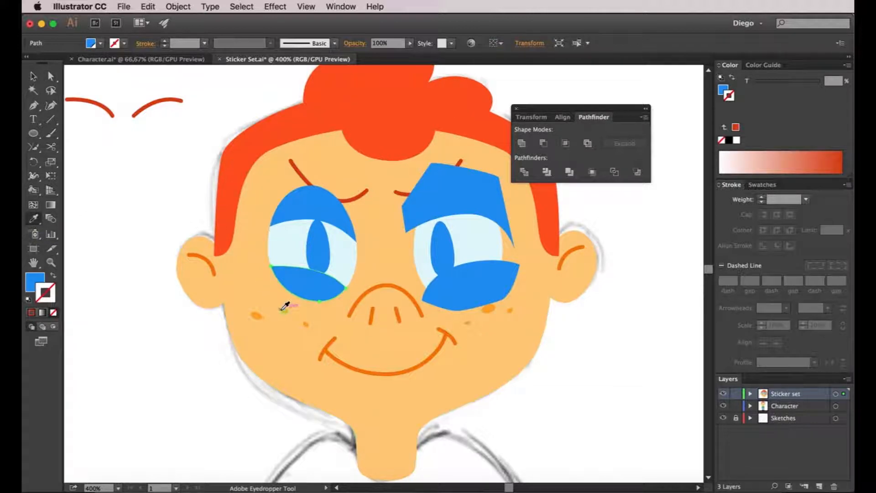
left_click(281, 309)
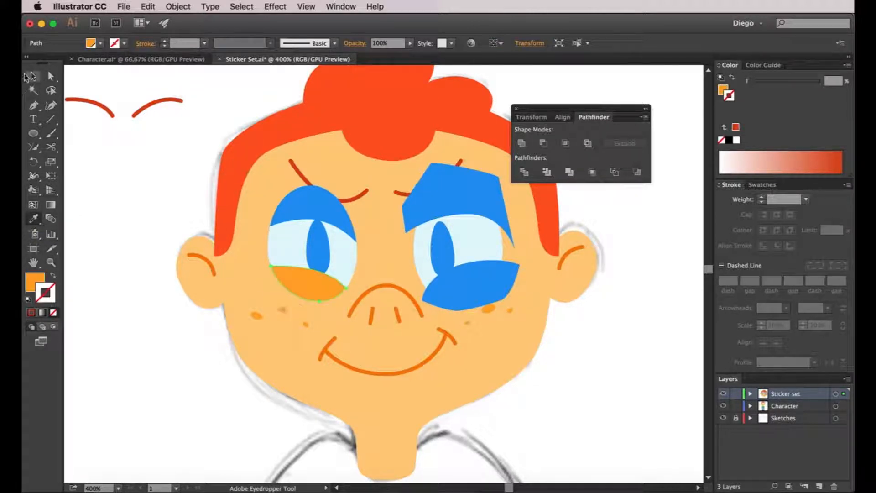
key("a")
left_click(322, 209)
left_click(33, 218)
left_click(304, 272)
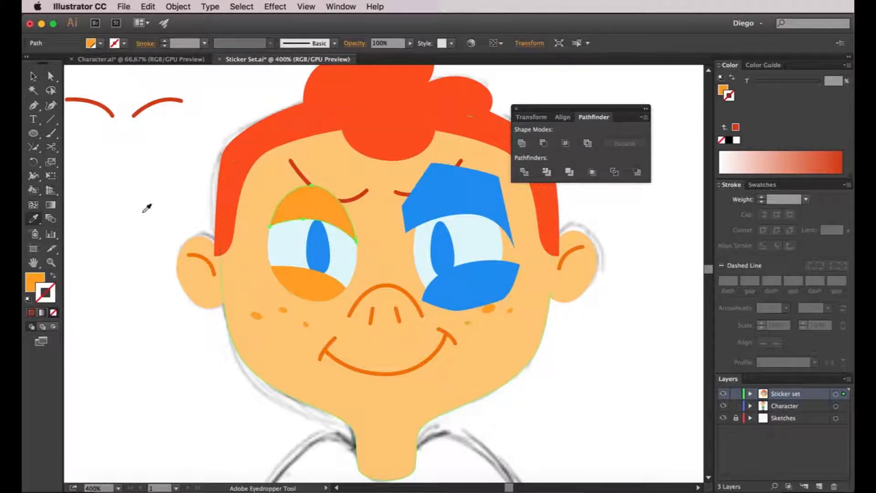
left_click(52, 76)
left_click(131, 258)
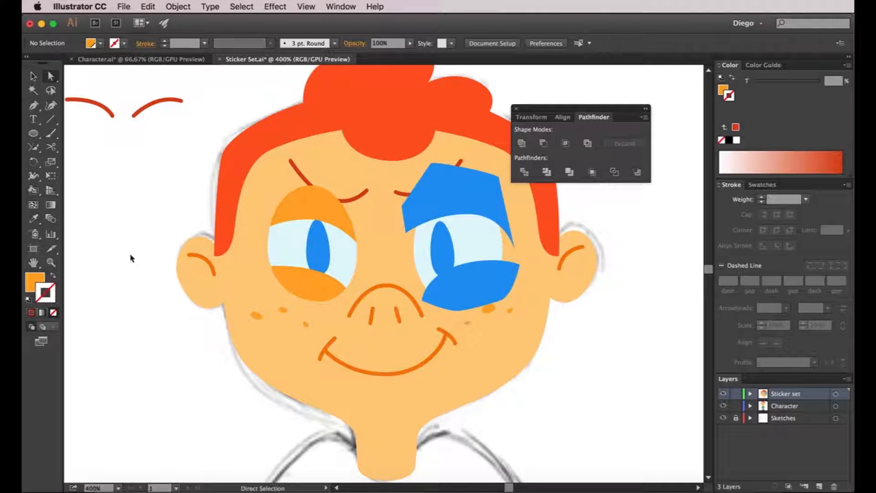
- Reshape the right-hand upper eyelid by lowering its inner corner and the middle anchor of its lower edge
left_click(40, 78)
left_click(51, 77)
left_click(327, 209)
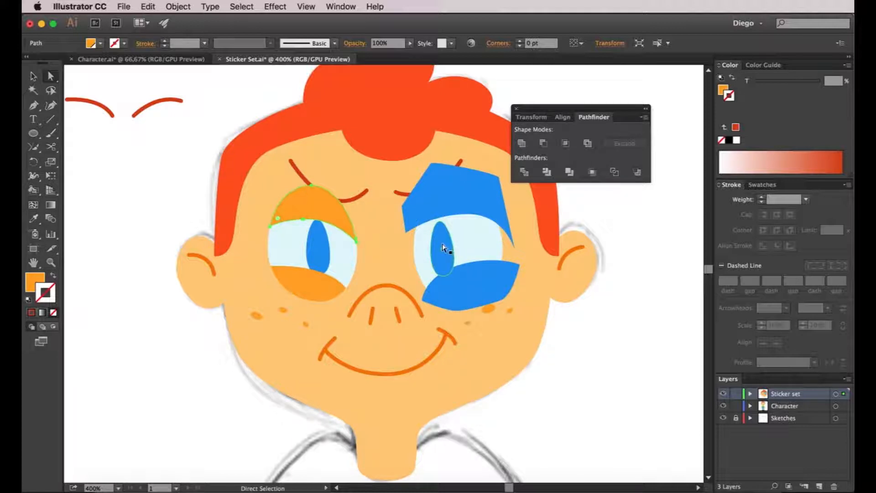
left_click(465, 197)
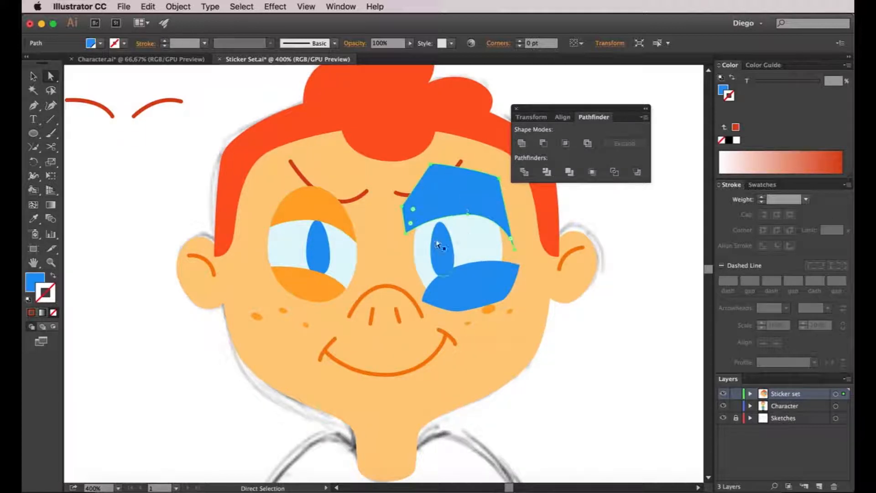
scroll(411, 233, "up", 2)
left_click_drag(403, 234, 402, 245)
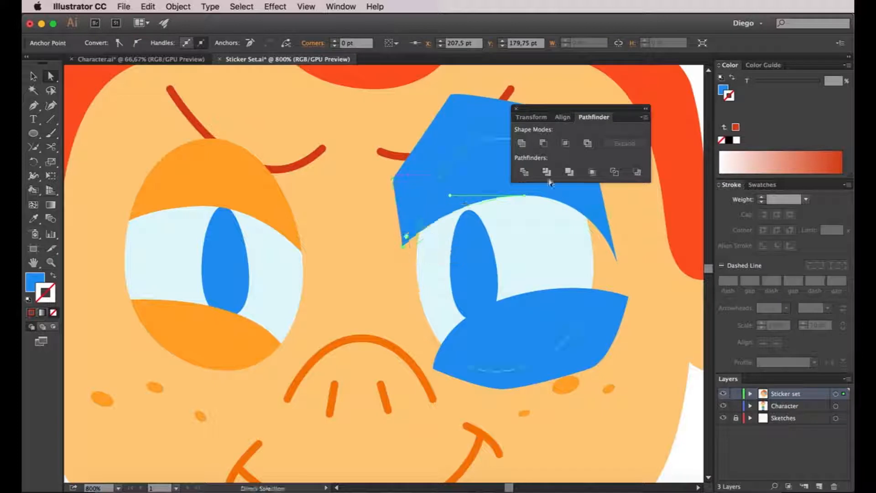
left_click_drag(526, 196, 514, 211)
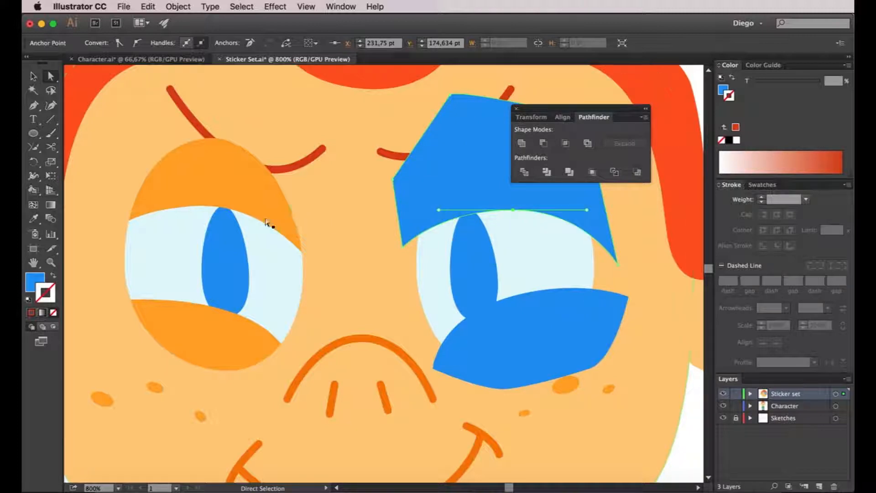
- Trim the right-hand upper eyelid to the eye's outline by intersecting it with a copy of the eye white
key("super+minus")
key("v")
left_click(515, 259)
key("super+c")
key("super+f")
left_click(503, 218, "shift")
key("super+4")
- Trim the right-hand lower eyelid to the eye's outline by intersecting it with a copy of the eye white
left_click(499, 256)
key("super+c")
key("super+f")
left_click(516, 294, "shift")
key("super+4")
- Fill both right-hand eyelids with the face's skin colour, sampled with the Eyedropper
left_click(503, 208, "shift")
key("i")
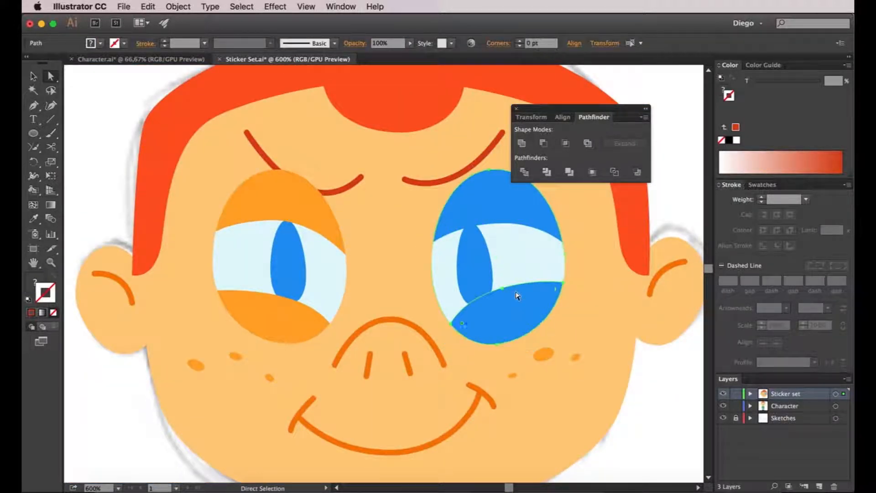
left_click(593, 254)
key("a")
left_click(118, 173)
- Copy the curved lower edge of the right-hand upper eyelid and paste it in front as an open path
left_click(505, 223)
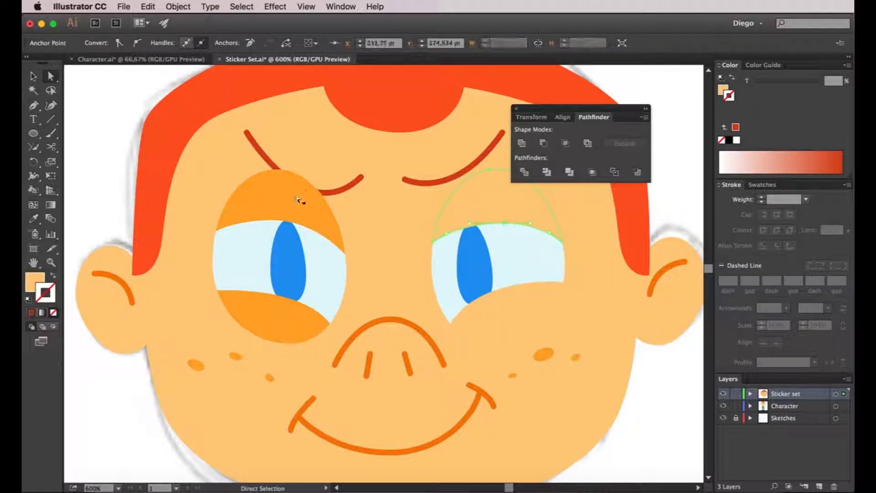
left_click(118, 172)
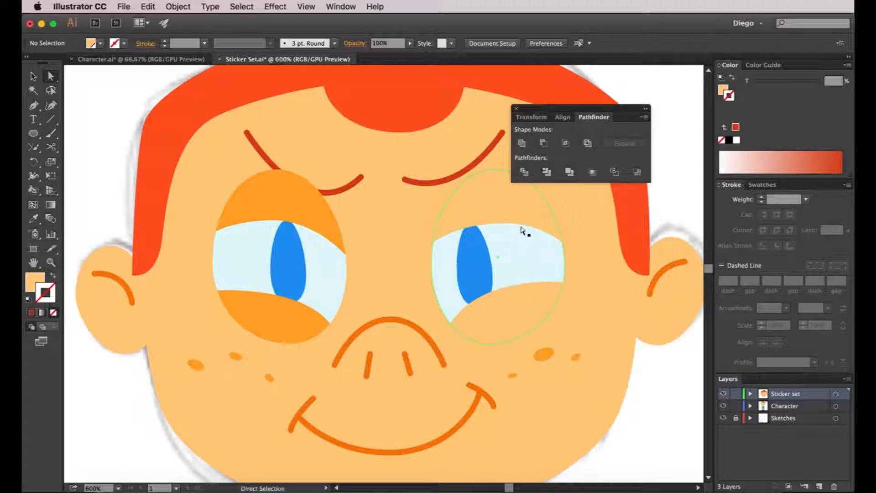
left_click(506, 227)
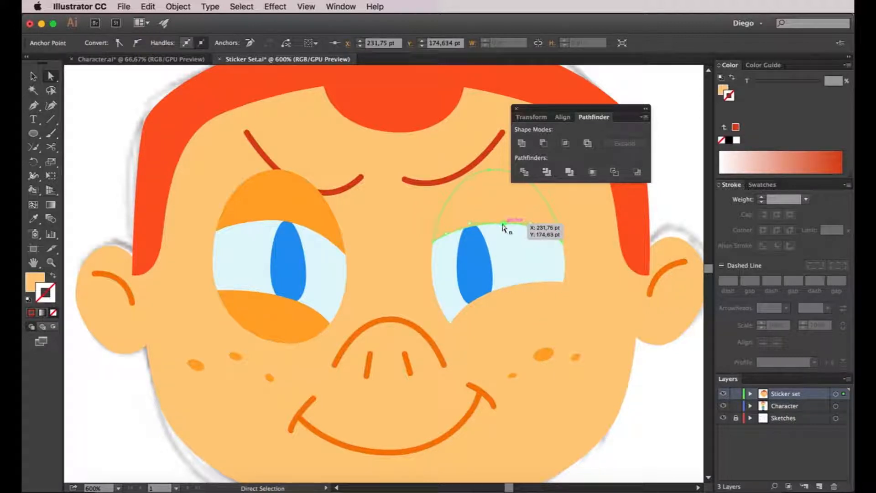
left_click(51, 77)
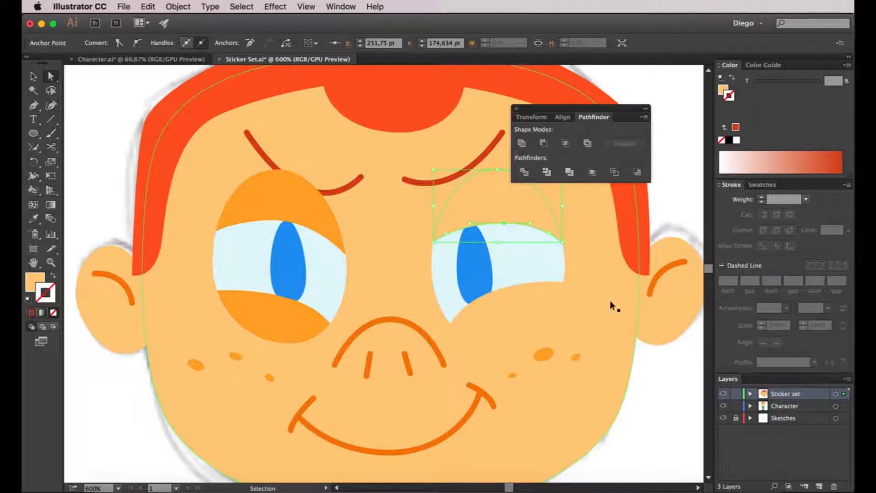
left_click(659, 377)
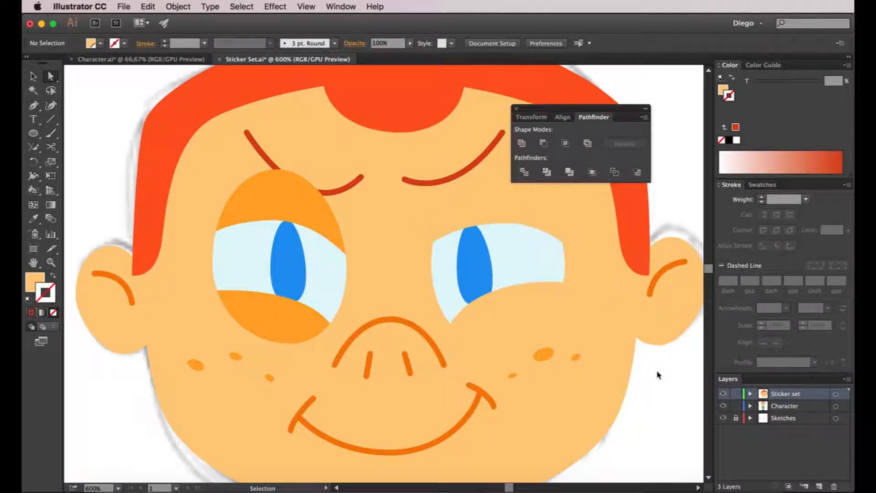
key("super+f")
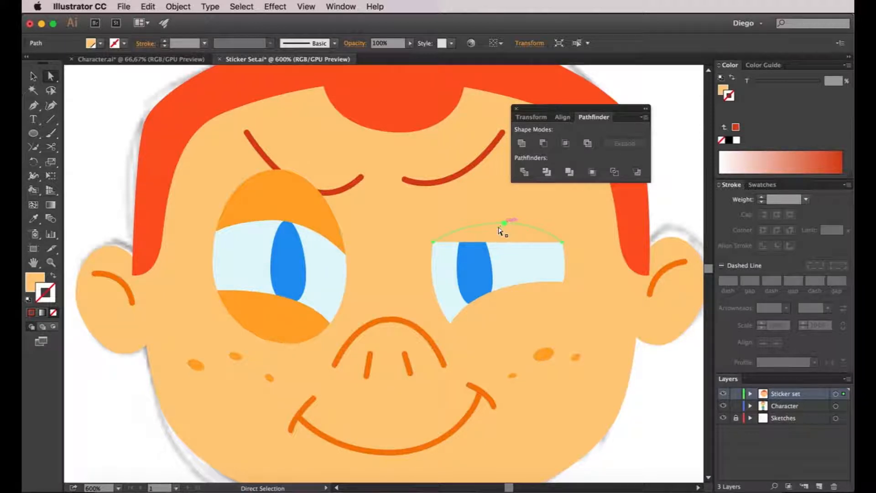
- Apply the nose line's orange stroke, without fill, to the pasted edge of the right-hand upper eyelid
left_click(35, 221)
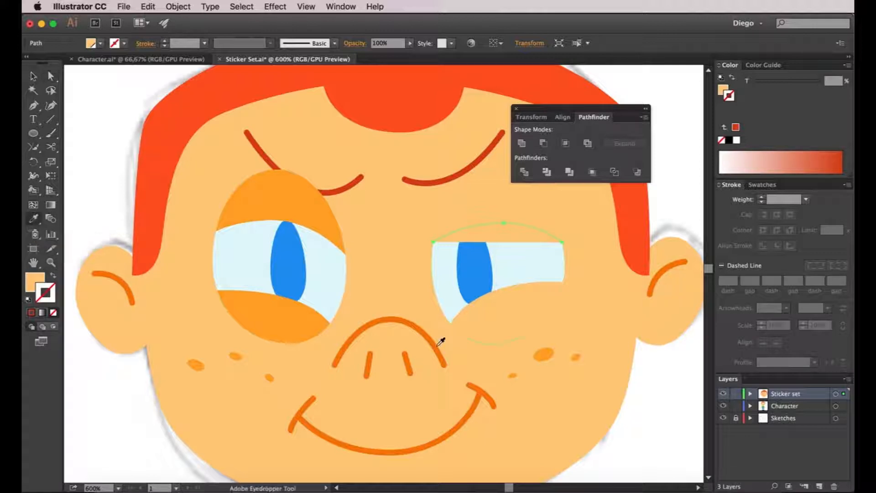
left_click(408, 316)
key("a")
left_click(668, 366)
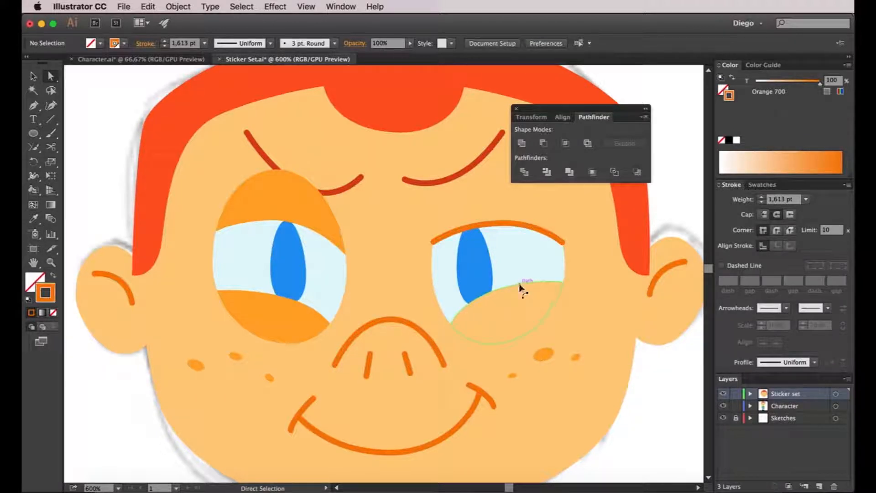
- Add a matching orange line along the right-hand lower eyelid's upper edge and undo the trial orange fill on both right-hand lids
left_click(519, 285)
key("super+c")
key("super+f")
left_click(645, 382)
key("super+minus")
left_click_drag(565, 360, 612, 359)
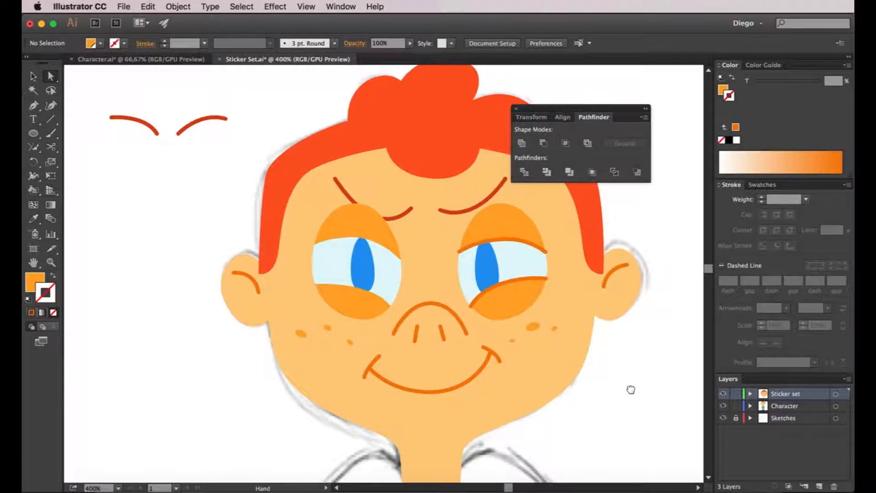
key("ctrl+z")
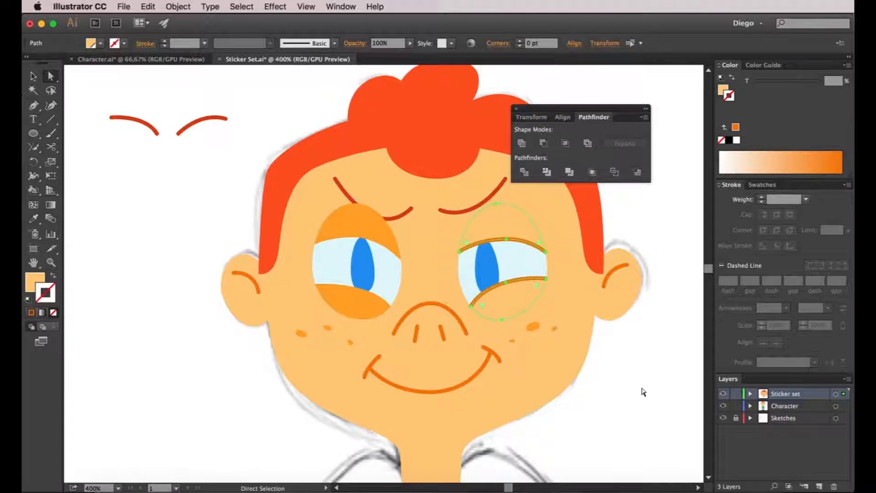
- Match the left-hand eyelids to the right-hand ones' skin-coloured fill and orange edge lines, and bring both eyebrows to the front
left_click(352, 225)
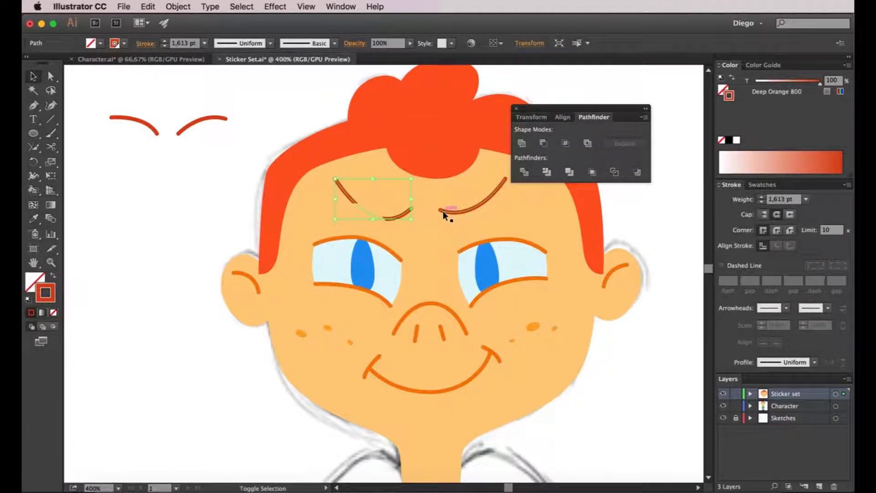
left_click(443, 211, "shift")
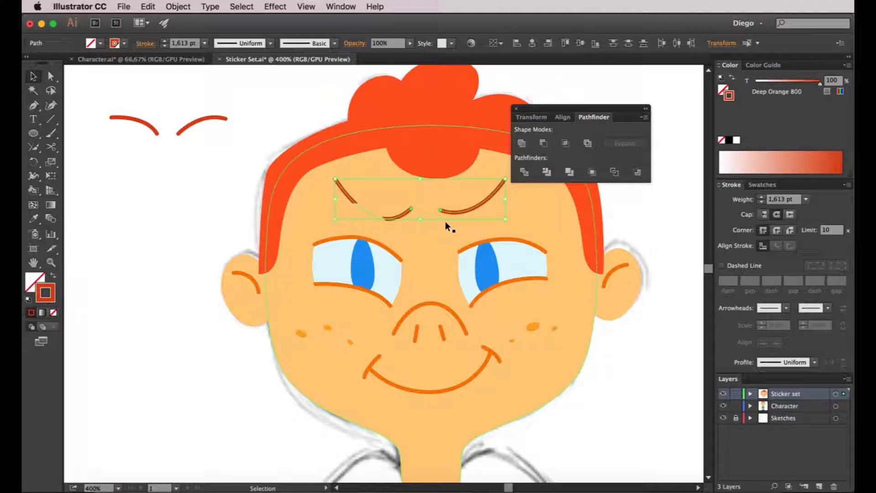
left_click(178, 7)
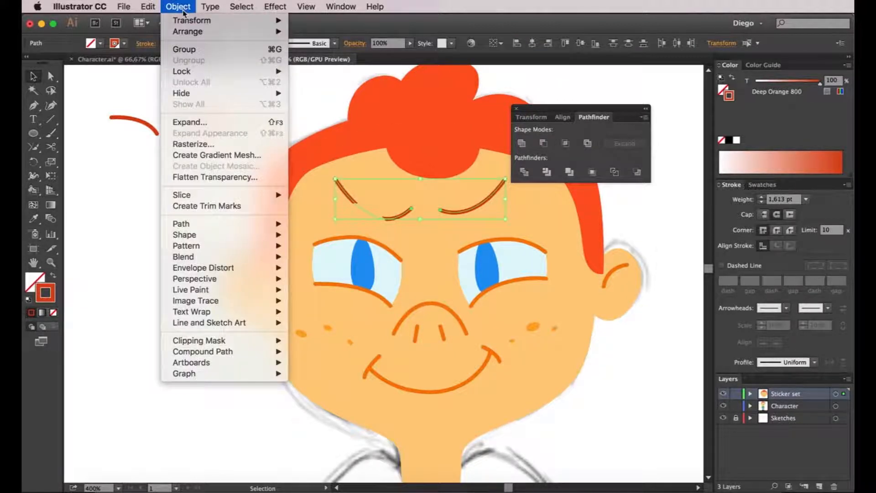
mouse_move(192, 32)
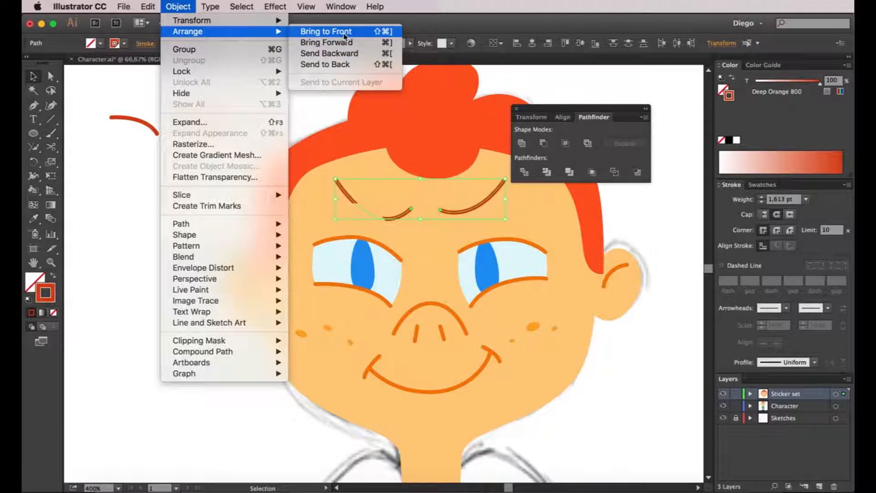
left_click(344, 35)
left_click(143, 218)
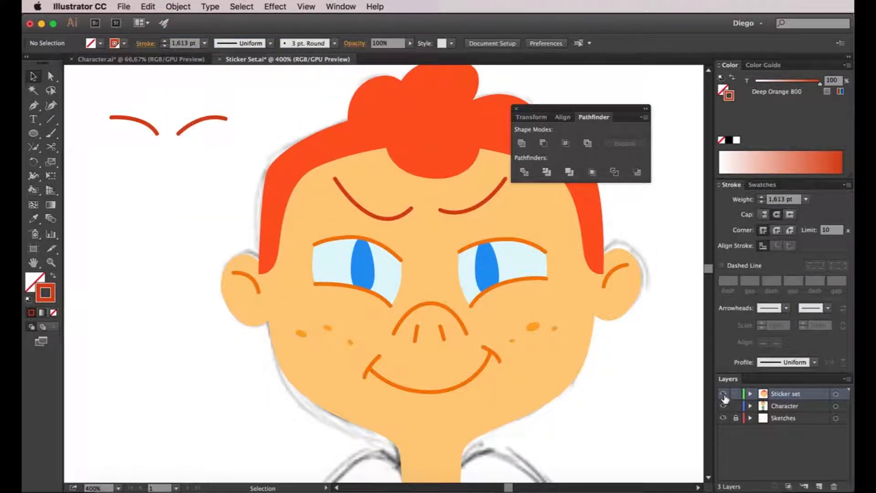
- Apply the lens-shaped tapered width profile to the eyebrows and increase their stroke weight to match the sketch
left_click(722, 394)
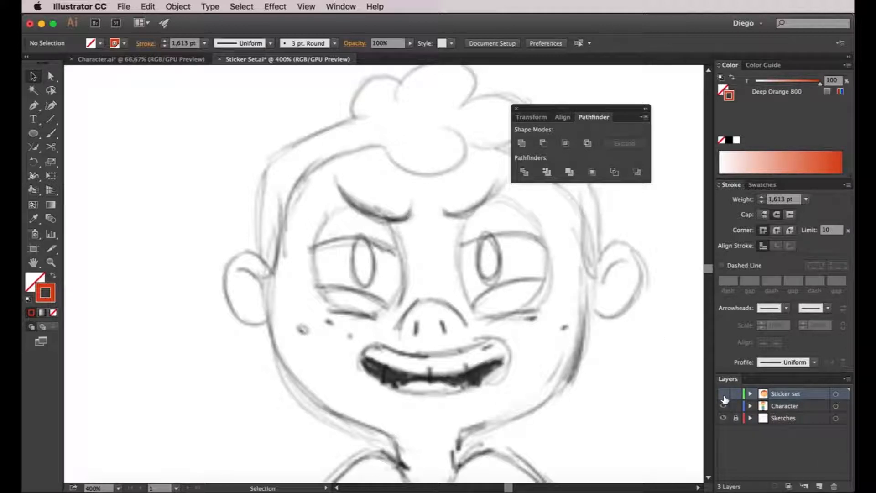
left_click(723, 394)
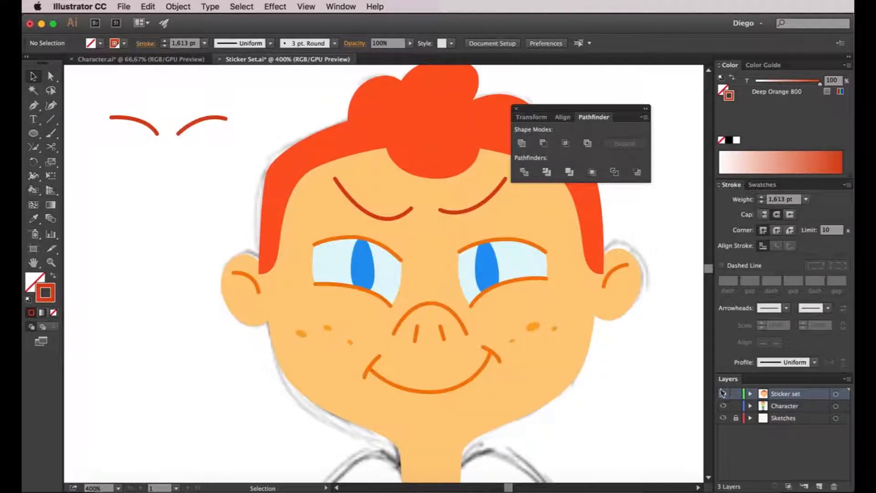
left_click(395, 219)
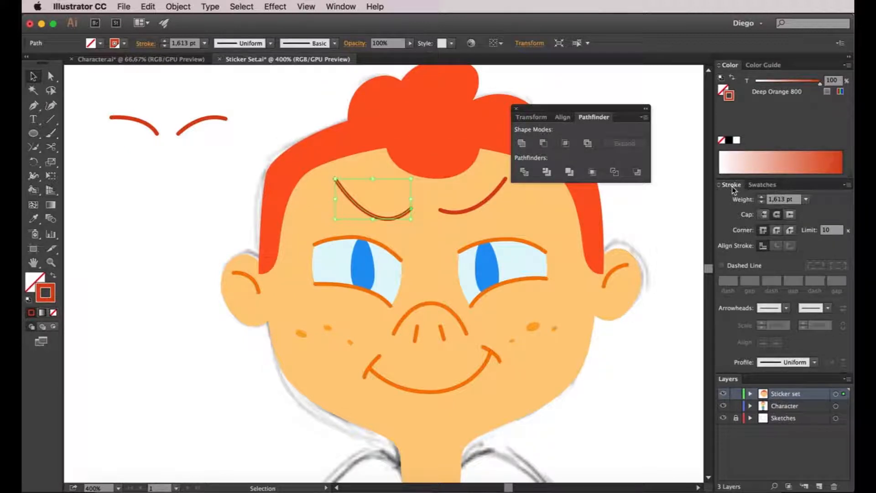
left_click(785, 363)
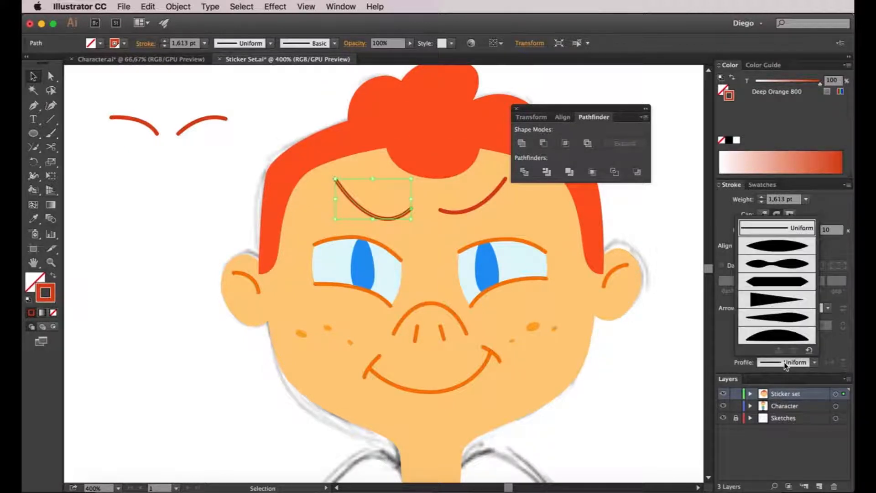
left_click(783, 247)
left_click(761, 196)
left_click(760, 197)
left_click(760, 197)
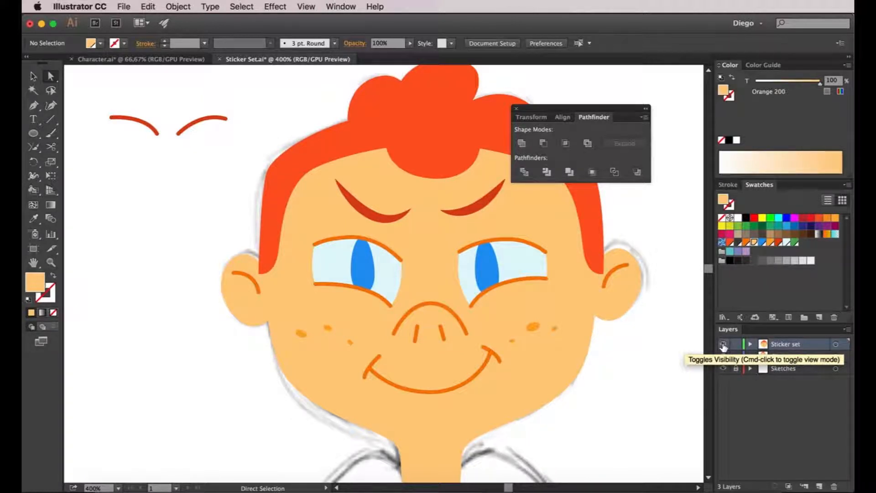
- In outline view, trace the crease under the left-hand eye as a closed Pen shape over the sketch
key("super+y")
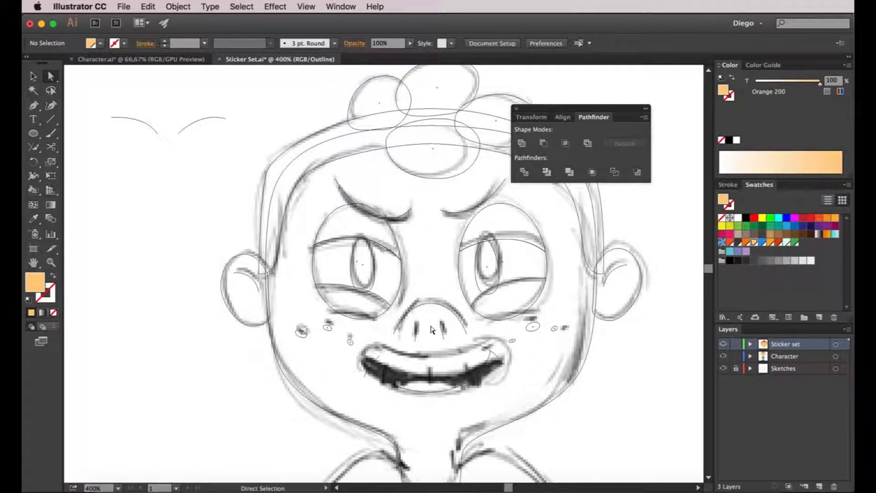
scroll(430, 319, "down", 3)
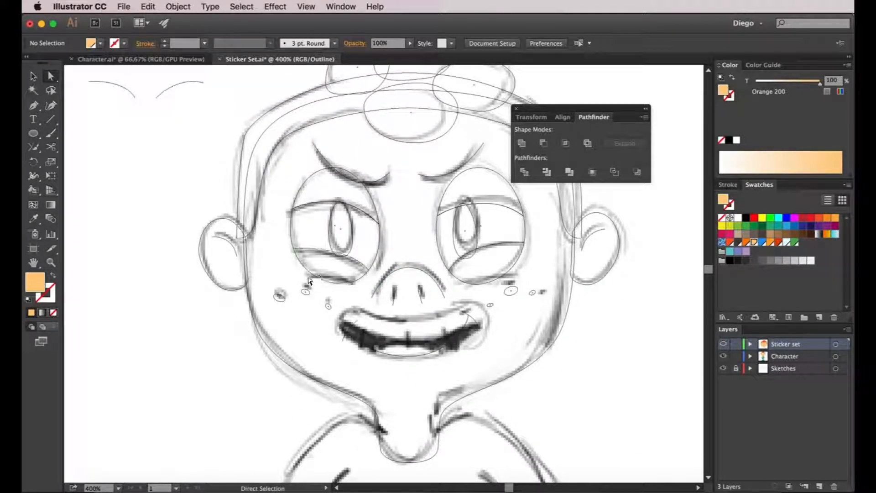
key("p")
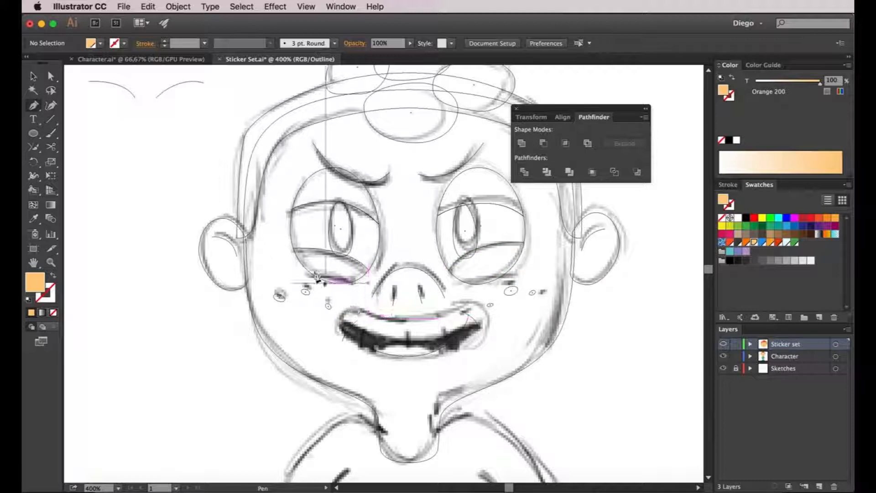
left_click(302, 276)
left_click_drag(360, 291, 262, 264)
scroll(346, 297, "up", 2)
left_click(261, 258)
key("a")
scroll(366, 275, "down", 1)
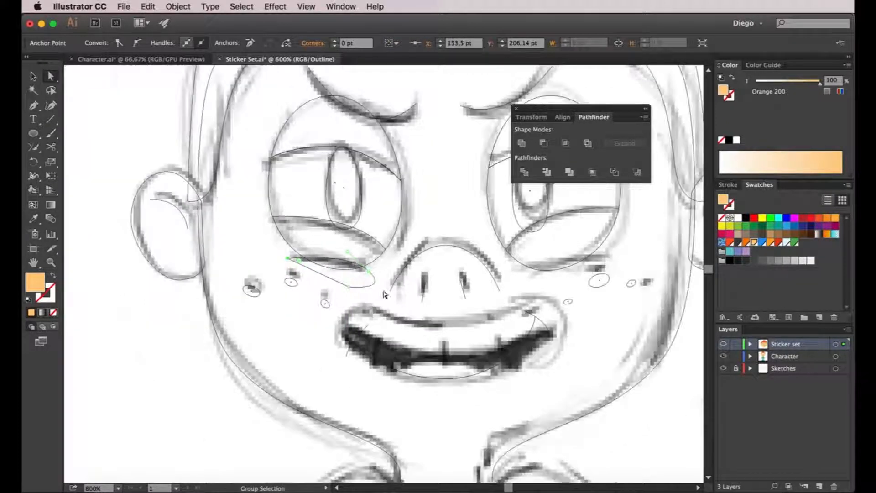
- Draw a matching closed Pen shape over the sketched crease under the right-hand eye
left_click(635, 408)
left_click_drag(636, 407, 597, 399)
key("p")
left_click(476, 262)
left_click_drag(571, 248, 618, 257)
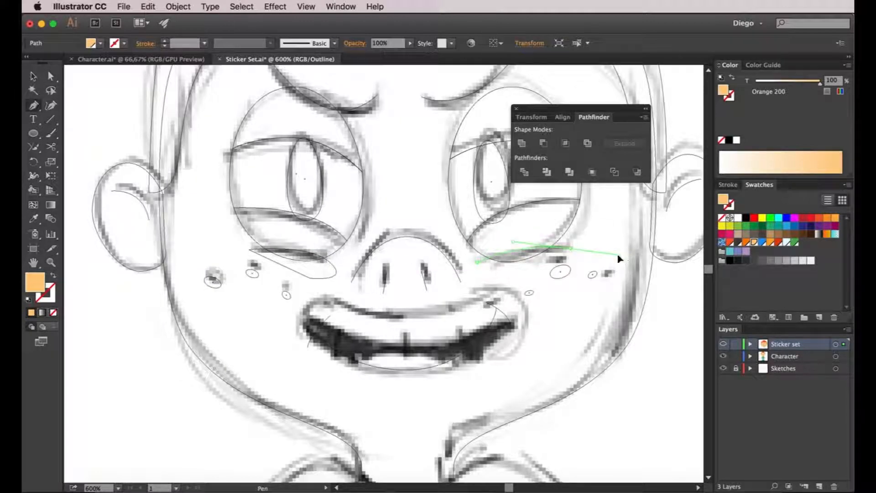
left_click(571, 249, "alt")
left_click_drag(519, 275, 485, 277)
left_click(477, 262)
key("a")
left_click(594, 351)
- Return to the colour preview and delete the lower edge of the right-hand under-eye shape, keeping only its upper curve
left_click(723, 343, "super")
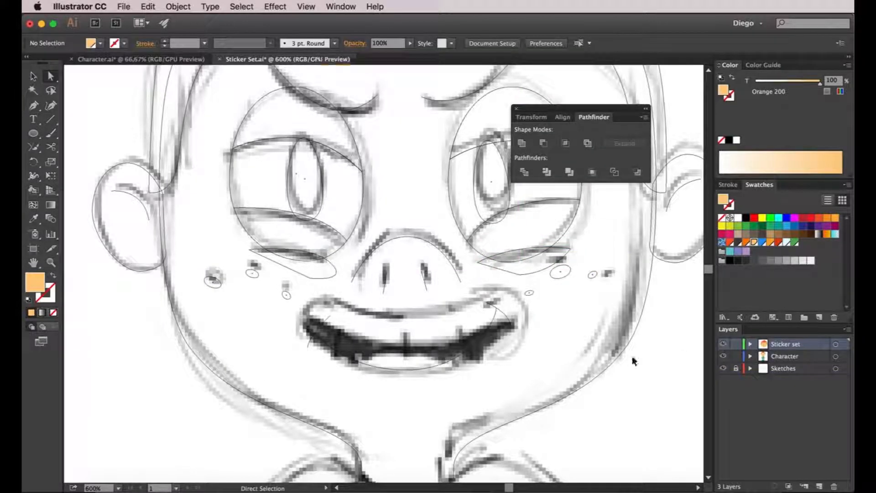
left_click(527, 265)
left_click(287, 258, "shift")
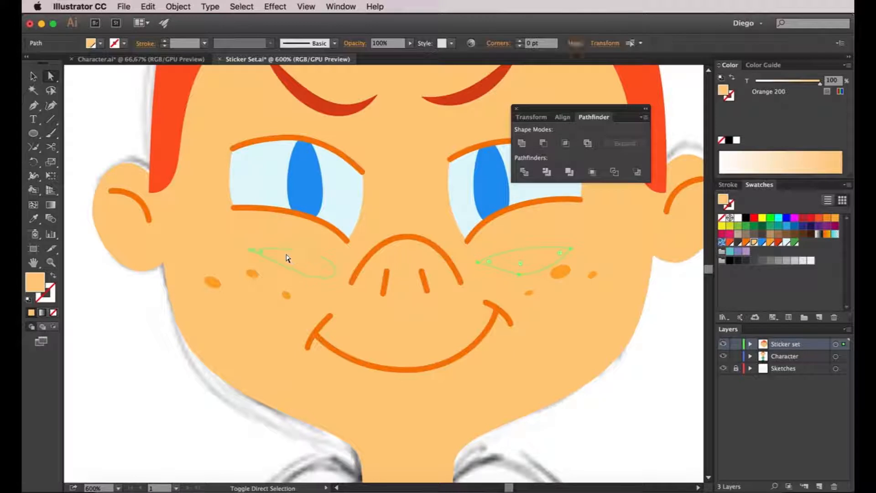
left_click(723, 345)
left_click(722, 344)
left_click(515, 251)
left_click(534, 240)
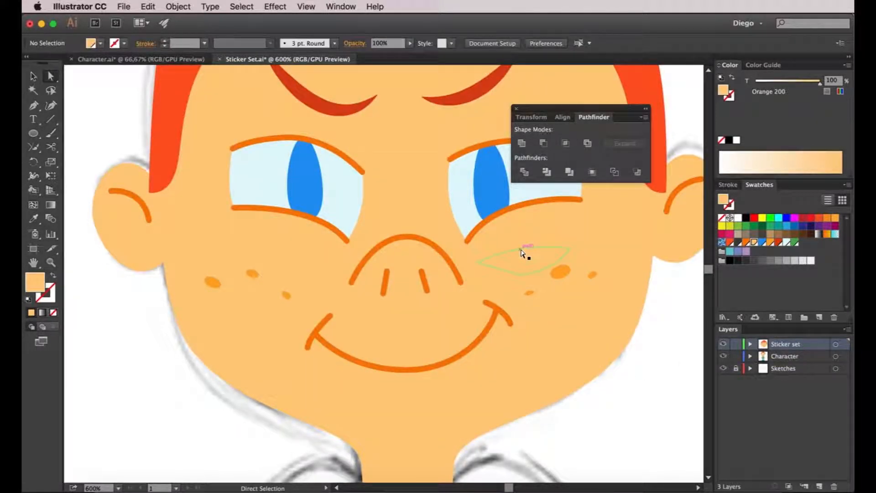
left_click(523, 252)
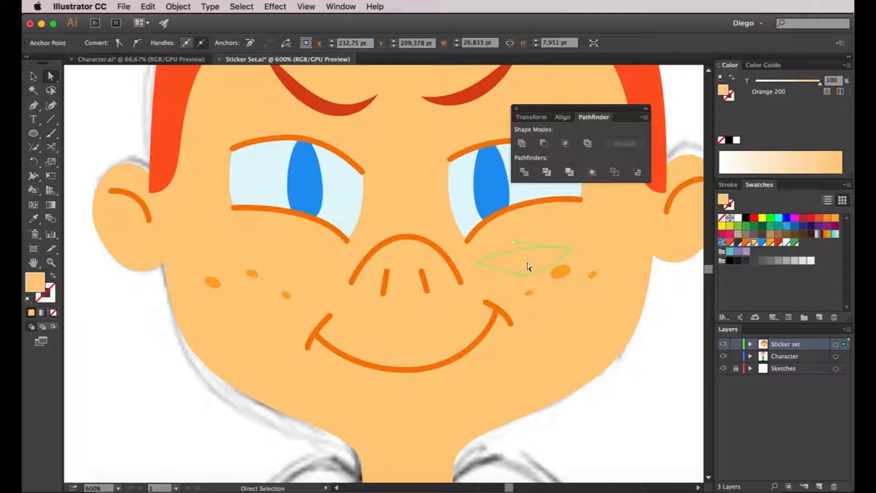
key("Delete")
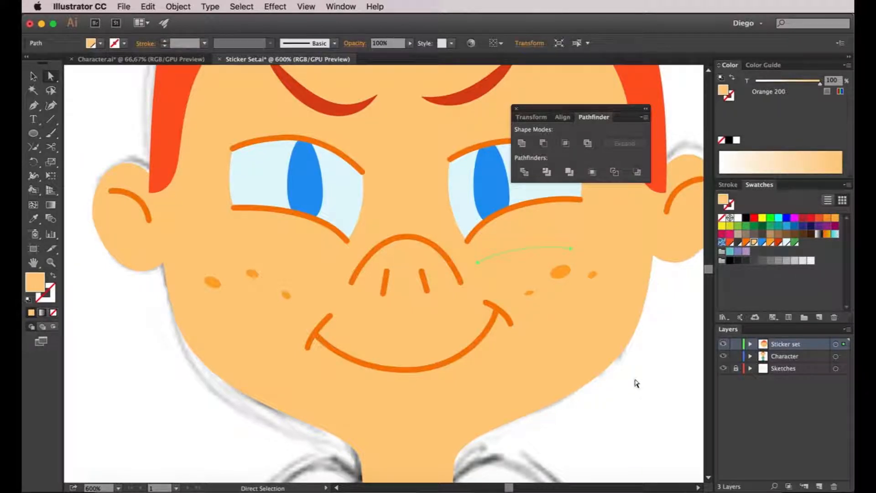
- Apply the lower eyelid line's orange stroke to the right-hand under-eye curve and finish the left-hand curve the same way
key("i")
left_click(533, 202)
key("a")
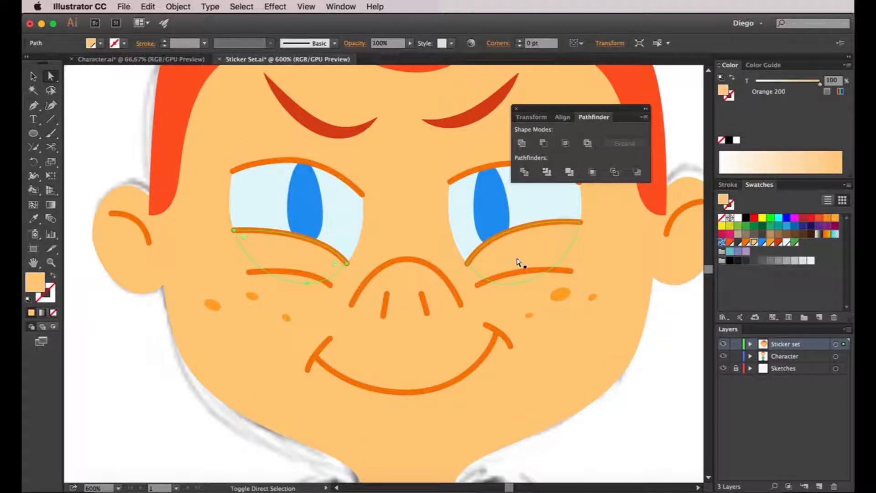
left_click(518, 263, "shift")
- Make the four eyelids slightly darker than the face by setting their fill's HSB saturation to about 62%
left_click(336, 160, "shift")
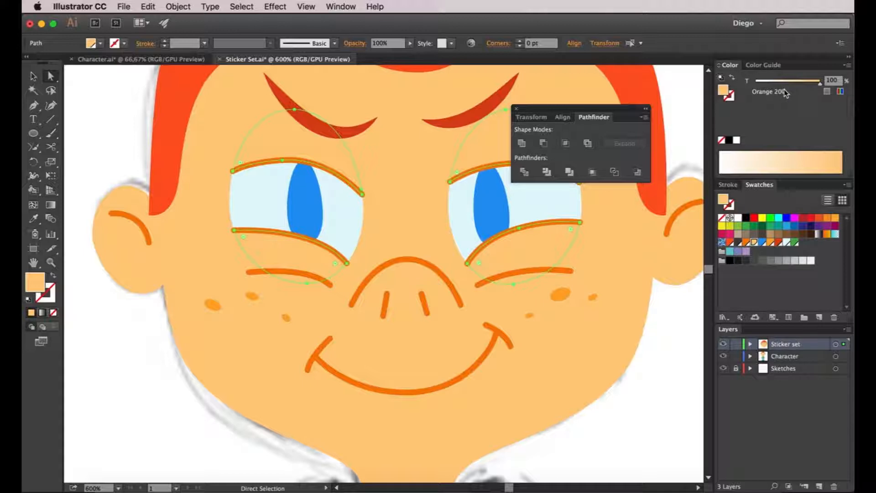
left_click(840, 92)
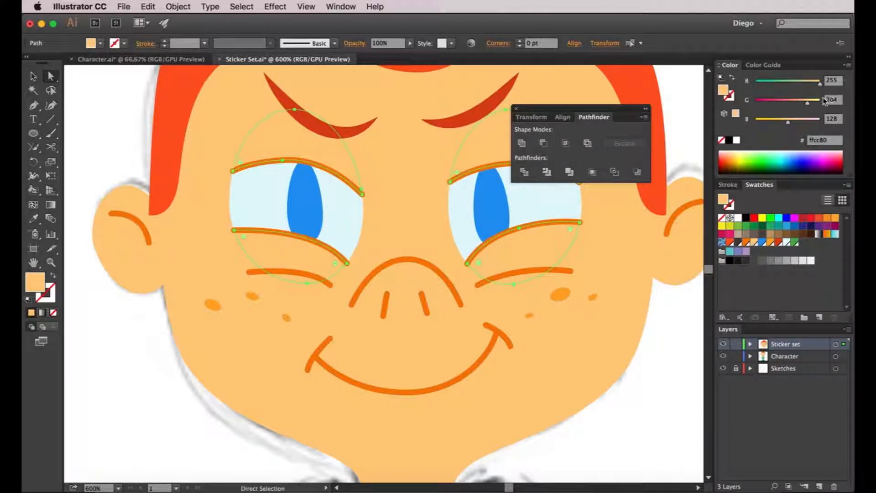
left_click(847, 67)
left_click(792, 105)
left_click_drag(792, 104, 796, 103)
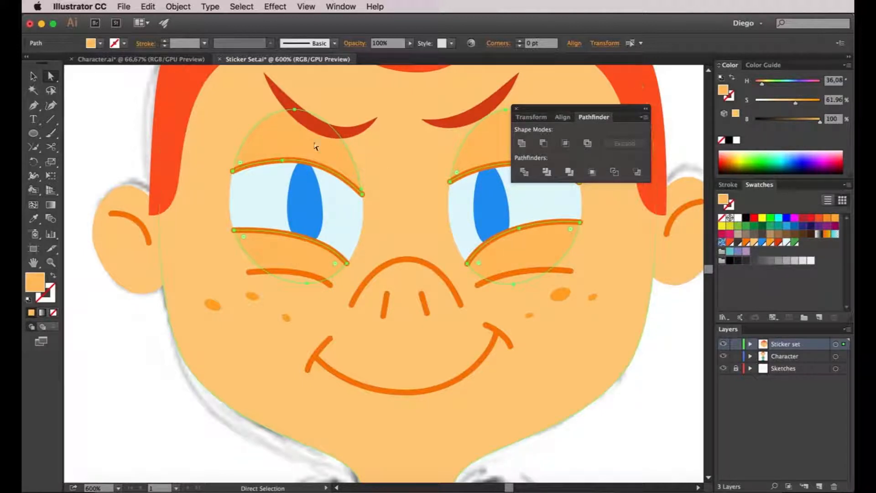
key("super+minus")
key("super+minus")
left_click(163, 345)
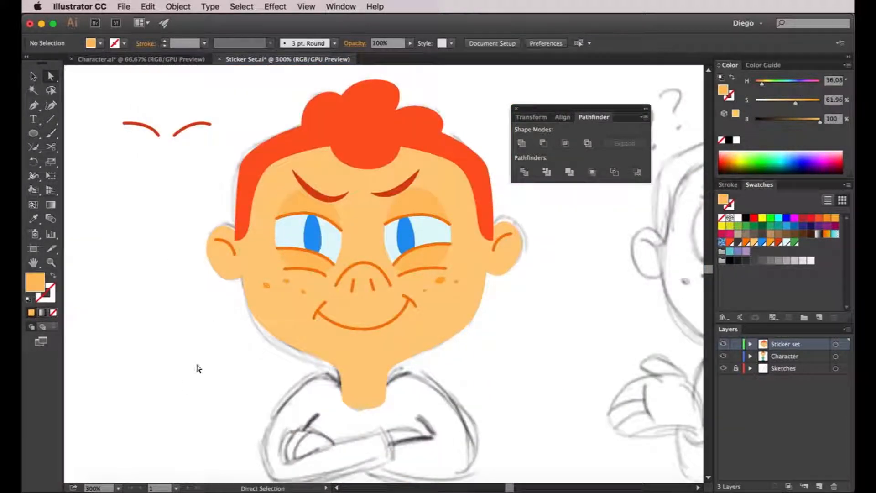
- Compare the face with the sketch, switch the artwork to outline view and delete the old smiling mouth line
key("super+plus")
left_click(724, 346, "super")
left_click(723, 346, "super")
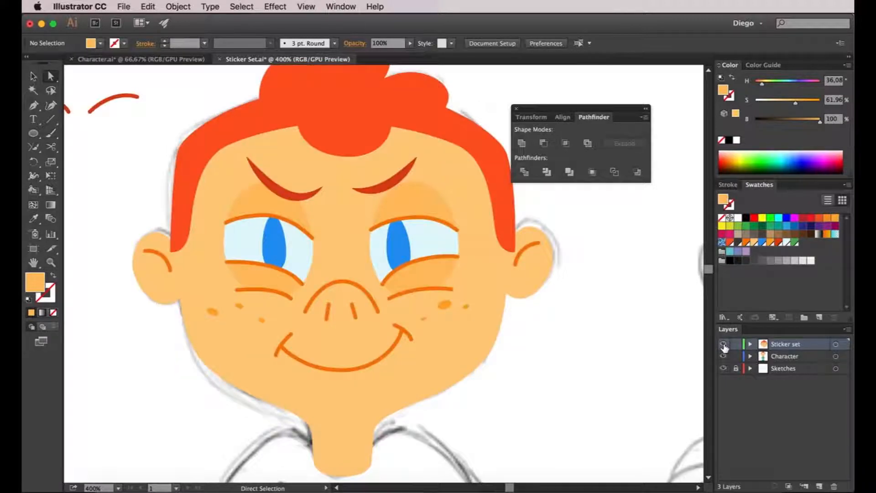
left_click(723, 346, "super")
left_click(724, 346, "super")
left_click(723, 346, "ctrl")
scroll(445, 319, "down", 2)
scroll(444, 320, "left", 2)
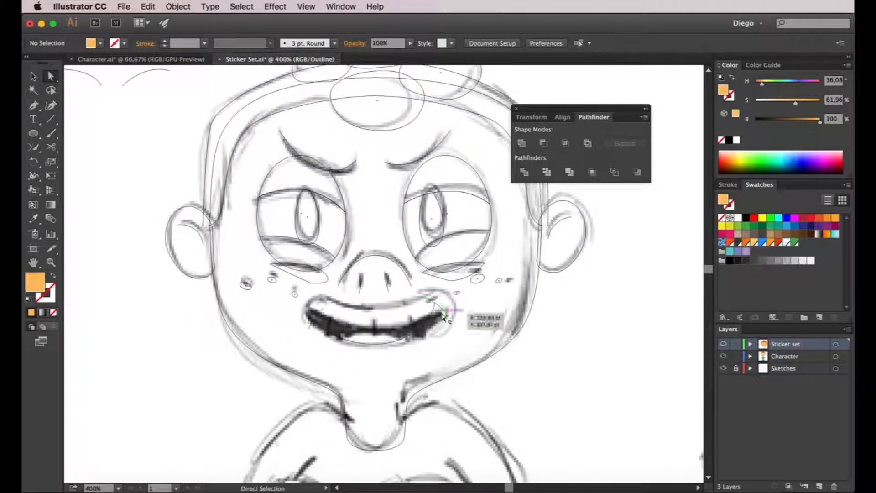
left_click(444, 315)
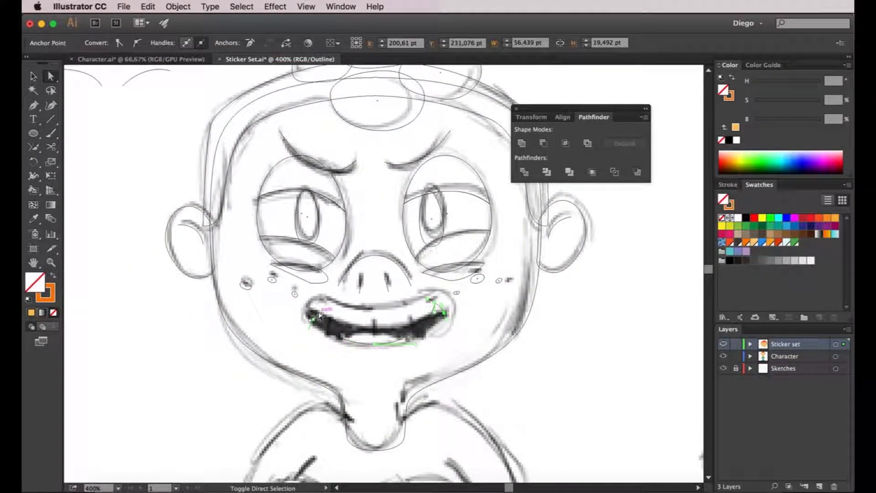
left_click(446, 352)
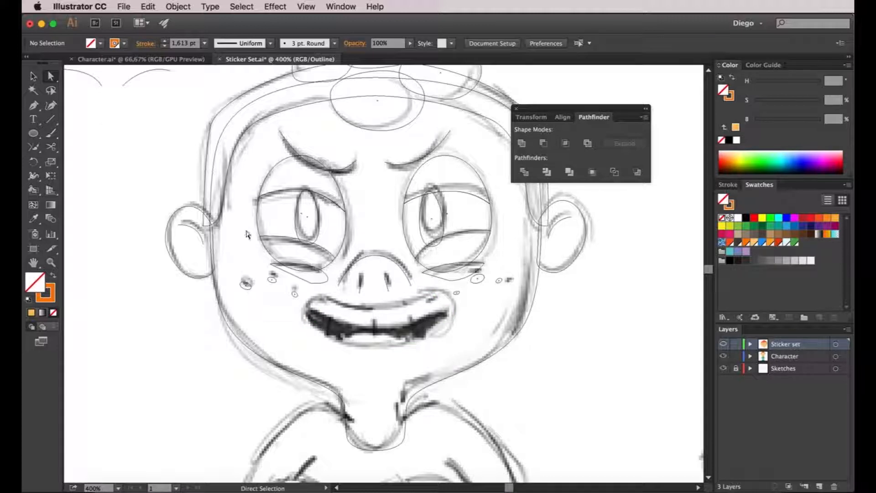
- Trace the sketched wide grin as a closed mouth outline with the Pen tool, adjusting its curve handles to the sketch
left_click(33, 105)
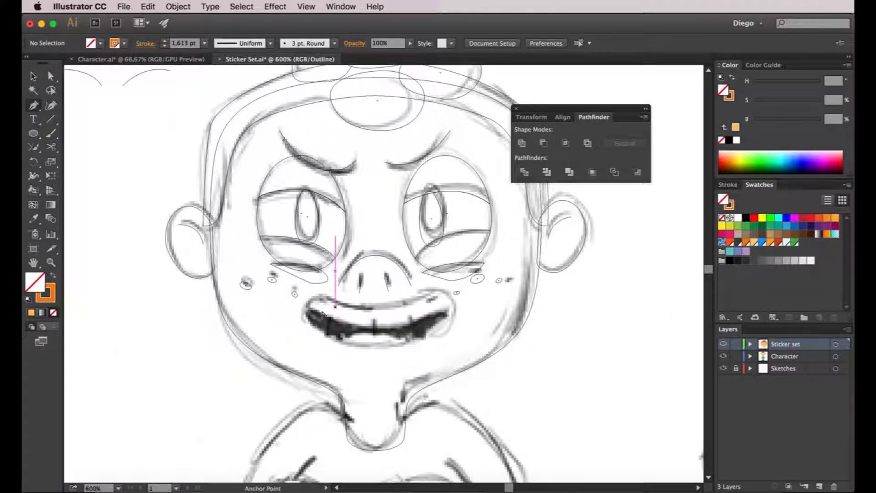
scroll(317, 316, "up", 2)
left_click_drag(317, 316, 283, 325)
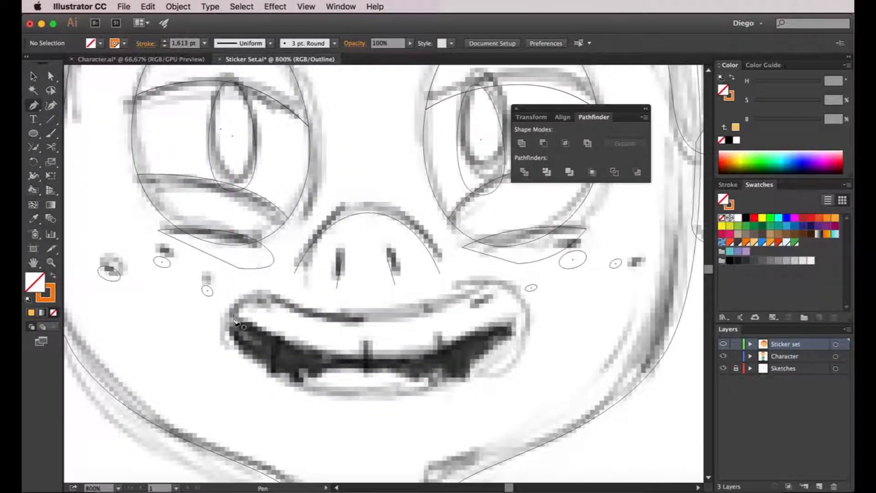
left_click_drag(256, 283, 257, 284)
left_click_drag(301, 308, 408, 315)
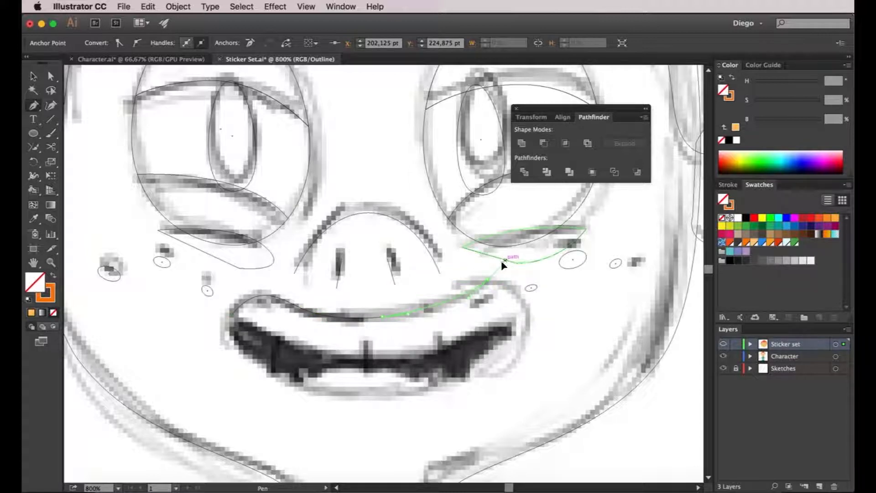
left_click_drag(527, 324, 288, 395)
left_click_drag(230, 314, 242, 285)
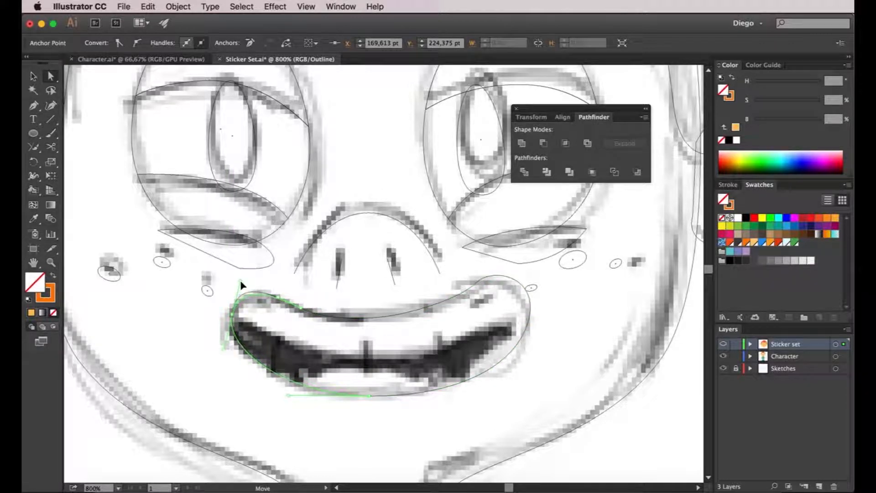
left_click(354, 422)
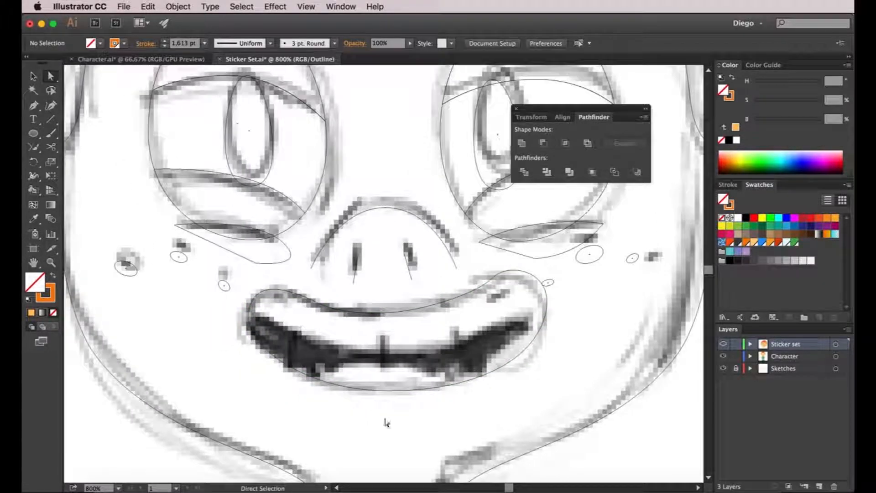
- Return to the colour preview and move the small freckle above the mouth's right-hand corner up, clear of the mouth outline
left_click(725, 345, "super")
left_click_drag(631, 412, 626, 411)
scroll(536, 284, "up", 2)
scroll(543, 281, "up", 1)
left_click_drag(508, 292, 509, 249)
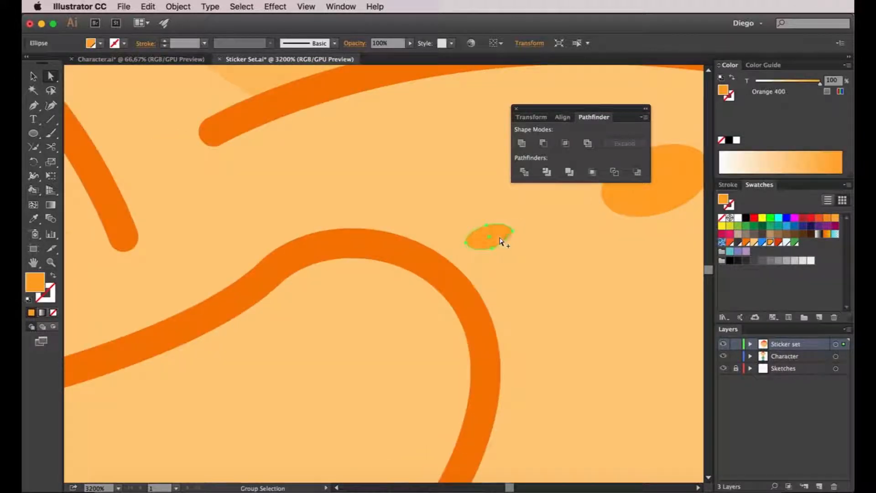
- Apply the eyebrow's dark red, Deep Orange 800, to the mouth outline and swap it from stroke to fill
scroll(543, 297, "down", 3)
left_click(451, 300)
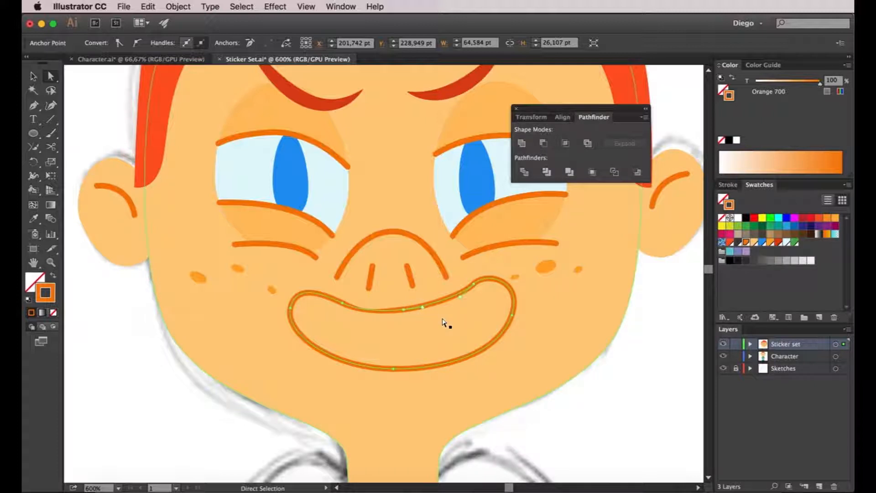
scroll(445, 319, "down", 3)
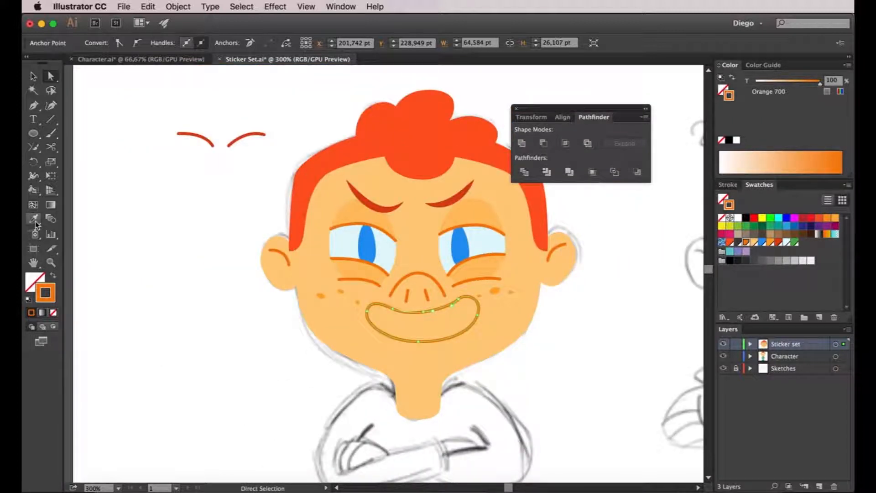
left_click(35, 222)
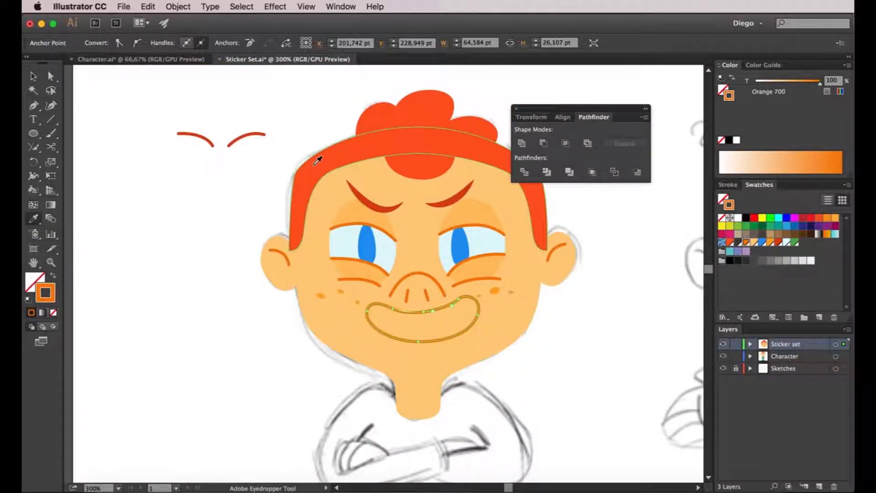
left_click(365, 199)
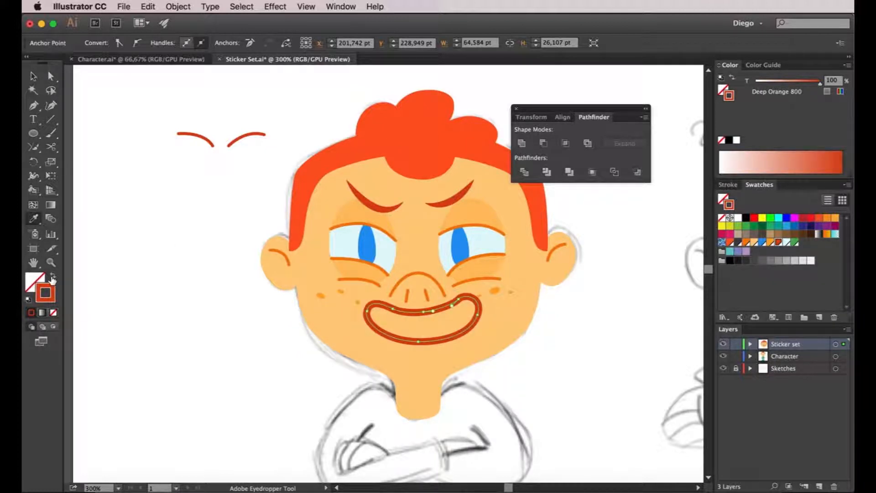
left_click(53, 278)
key("a")
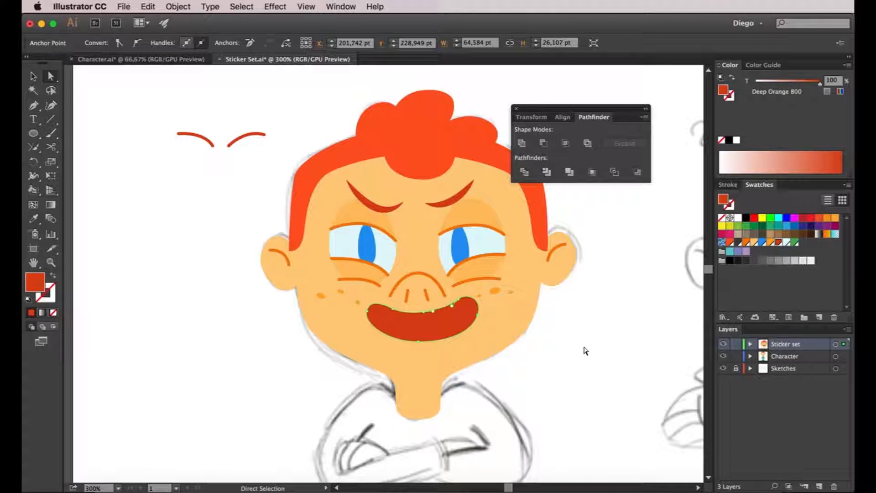
left_click(584, 350)
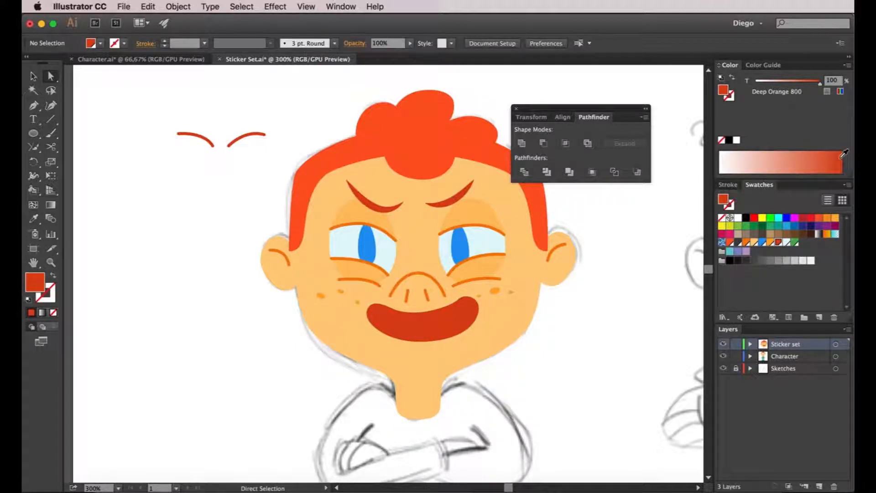
- Load the Material Palette swatch library and fill the mouth shape with Grey 800
left_click(849, 185)
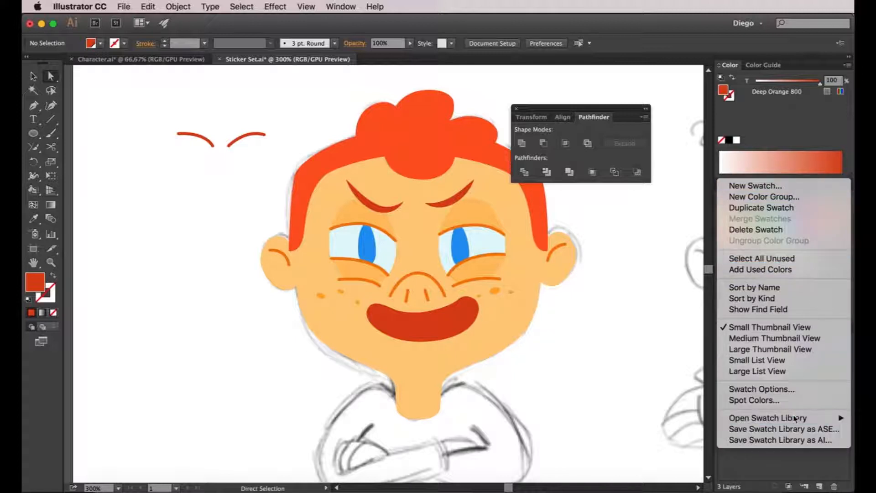
mouse_move(803, 417)
left_click(691, 332)
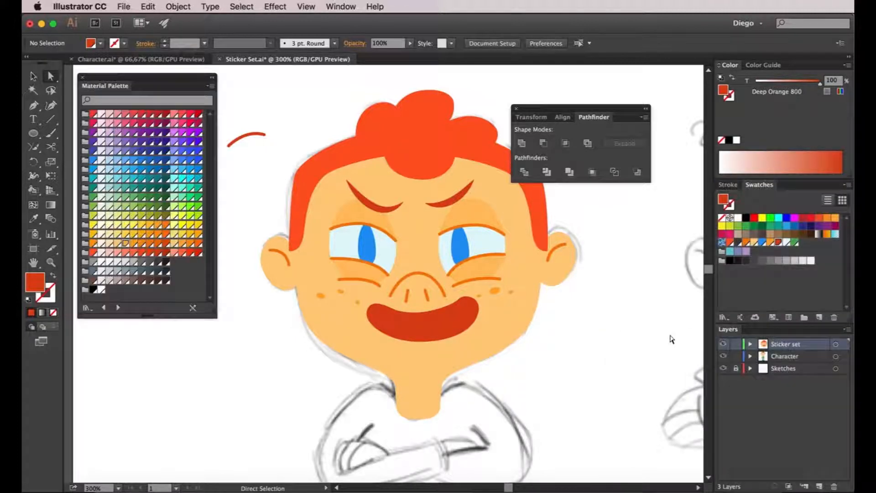
left_click(318, 330)
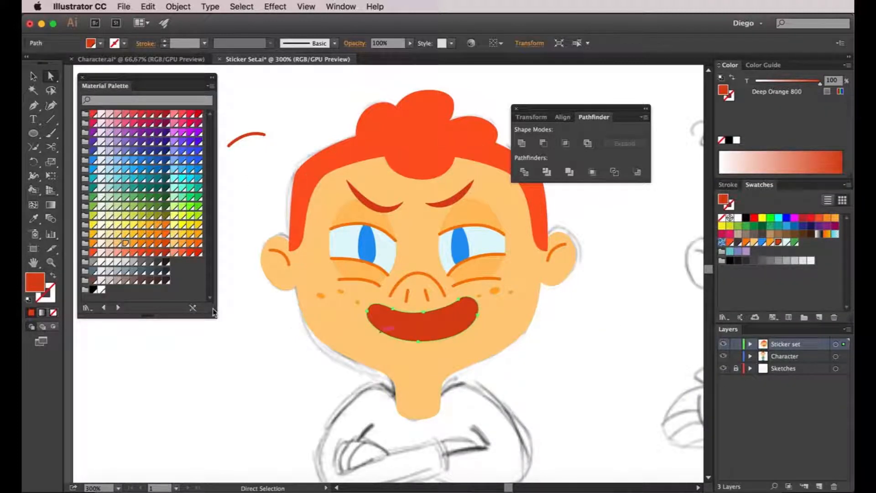
left_click(159, 263)
left_click(270, 396)
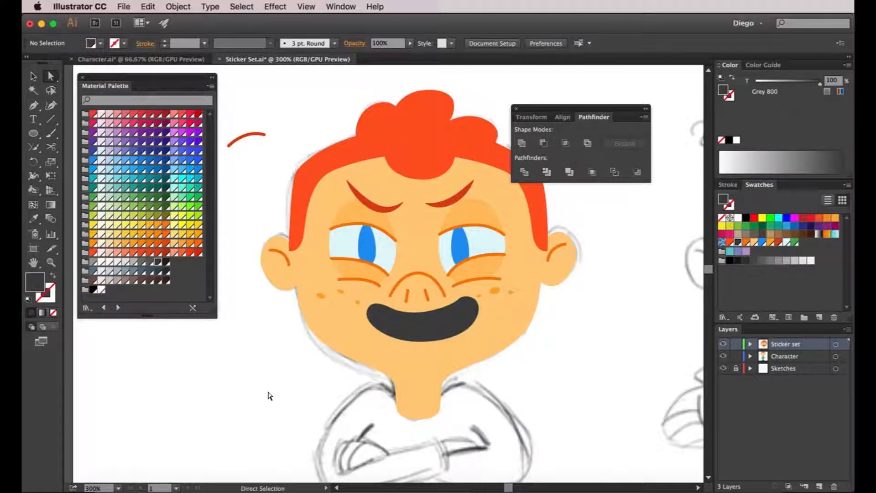
- In outline view, draw a closed upper-teeth shape with the Pen tool, curving its lower edge along the sketch and extending past the mouth's upper edge
left_click(31, 134)
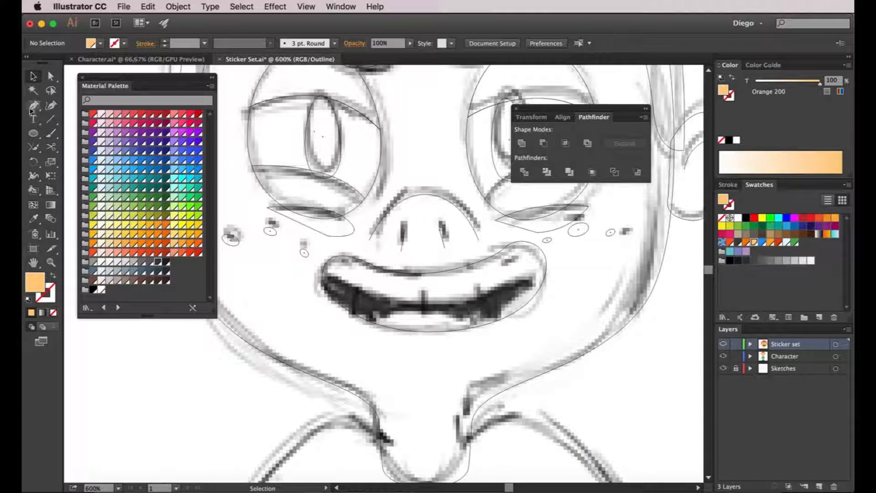
left_click(32, 106)
left_click(310, 265)
left_click_drag(434, 301, 512, 295)
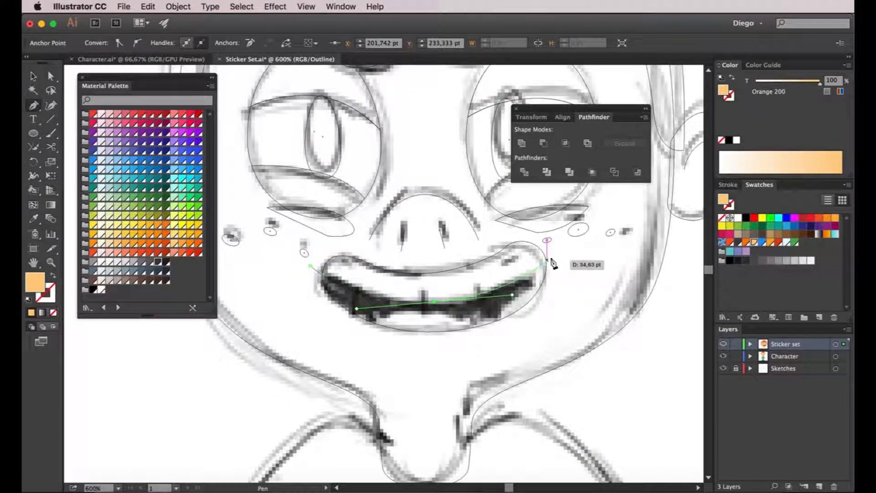
mouse_move(551, 239)
left_mouse_down()
mouse_move(556, 246)
mouse_move(550, 237)
left_mouse_up()
left_click(512, 231)
left_click(417, 255)
left_click(339, 245)
left_click(314, 263)
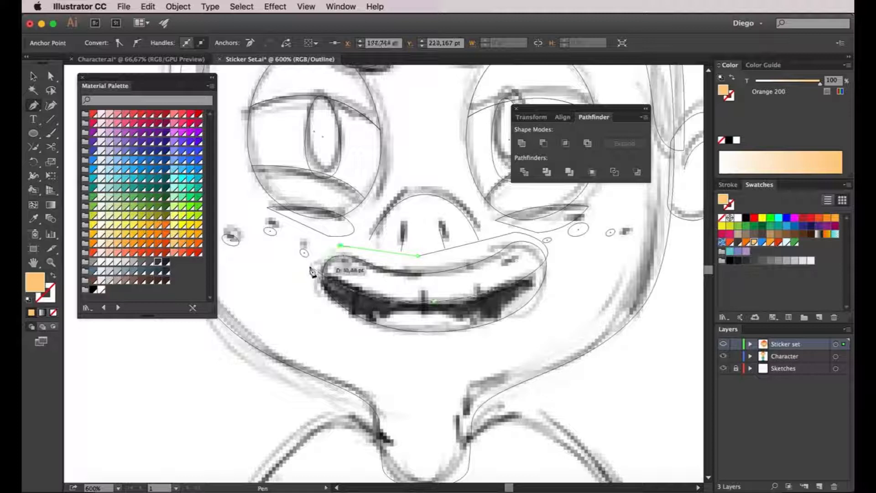
key("v")
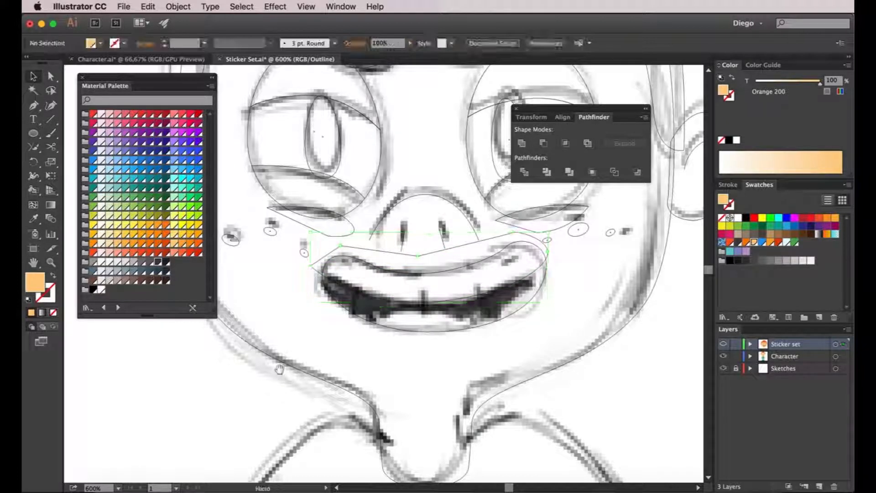
left_click(278, 369)
scroll(278, 368, "down", 1)
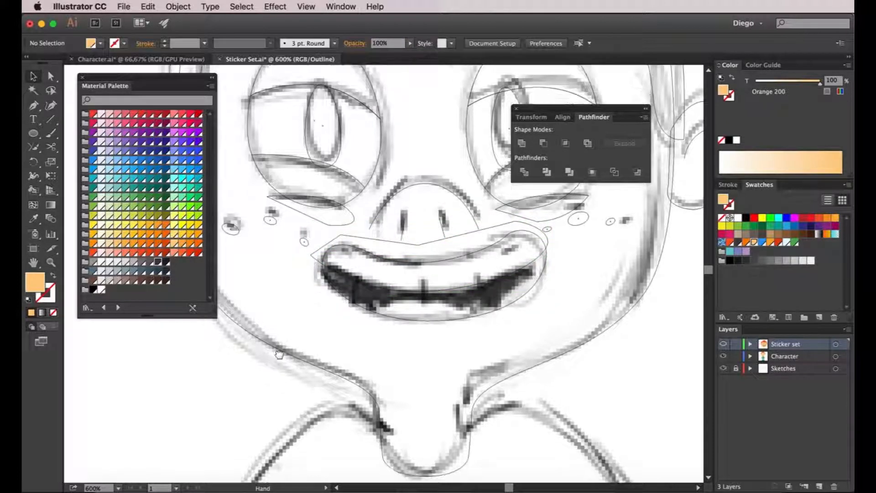
- Draw a wide ellipse for the tongue, overlapping the middle of the mouth's lower edge
left_click(33, 134)
mouse_move(357, 304)
left_mouse_down()
mouse_move(516, 379)
mouse_move(491, 365)
left_mouse_up()
key("v")
left_click(602, 376)
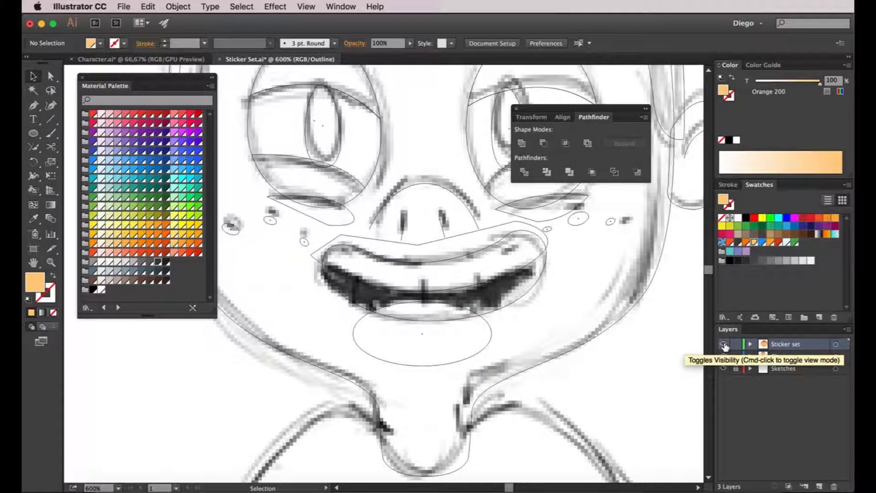
- Return to the colour preview and trim the teeth shape to the mouth contour with Pathfinder's Intersect
key("super+y")
key("a")
left_click(506, 293)
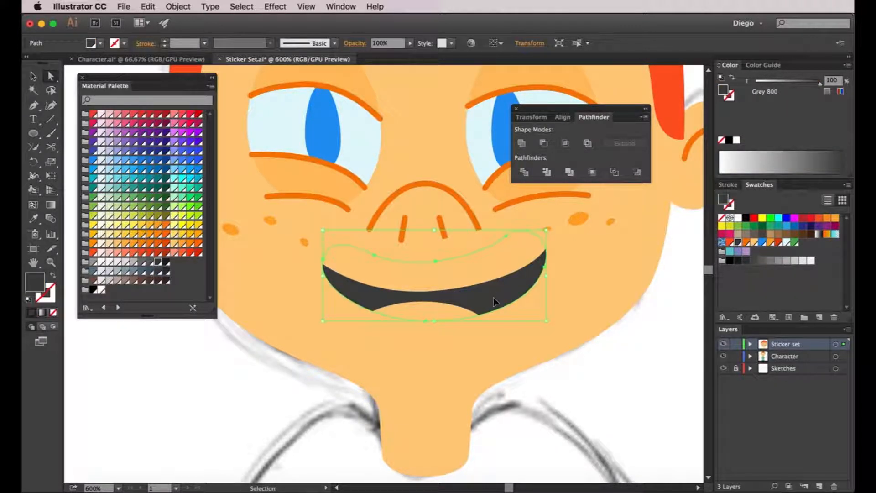
key("a")
left_click_drag(493, 301, 493, 274)
left_click(505, 263, "shift")
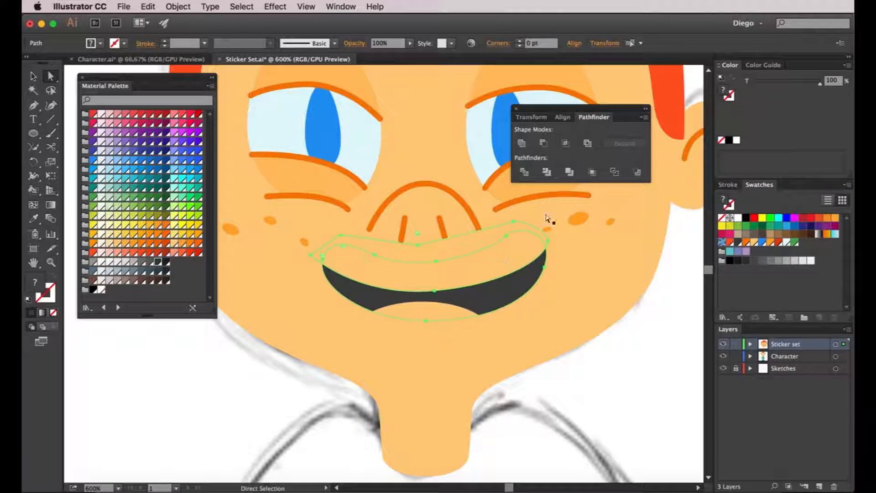
left_click(565, 143)
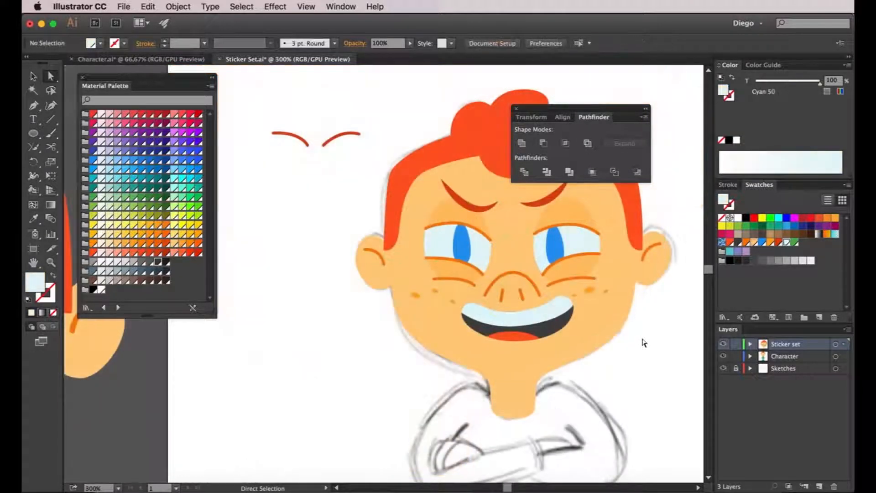
- Give the mouth contour the orange line style sampled from the ear line and align its stroke to the outside
scroll(570, 327, "up", 1)
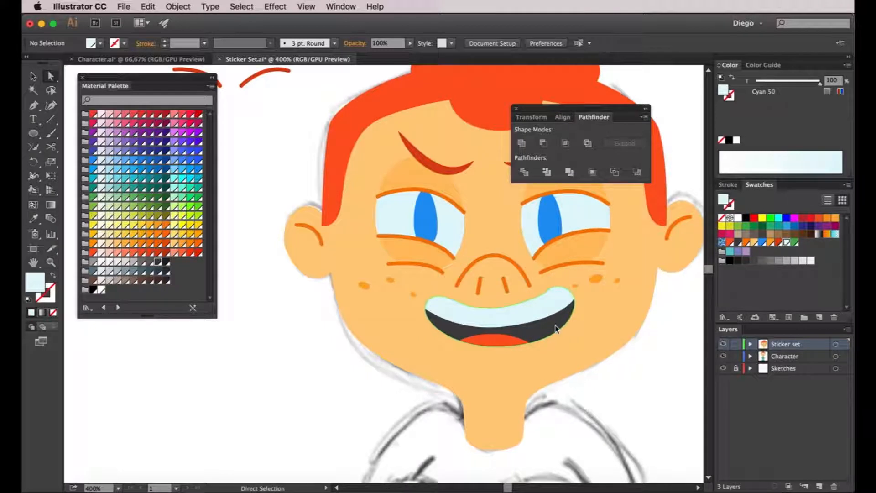
left_click(555, 328)
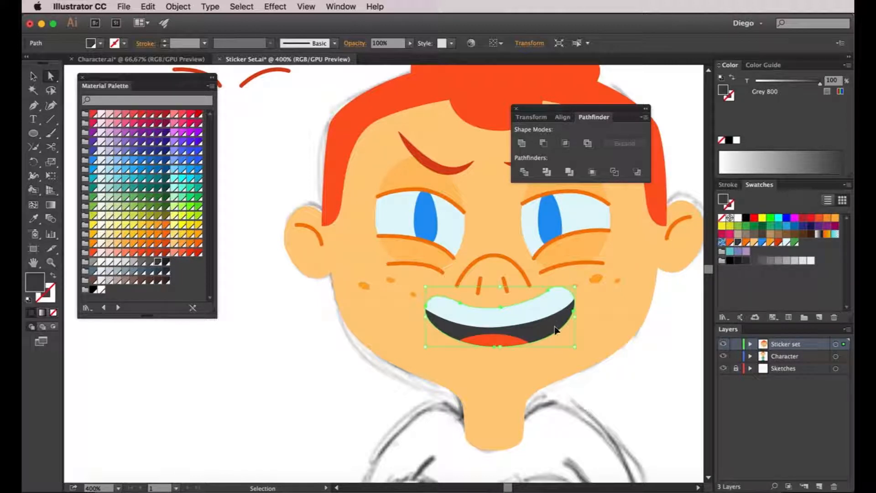
key("i")
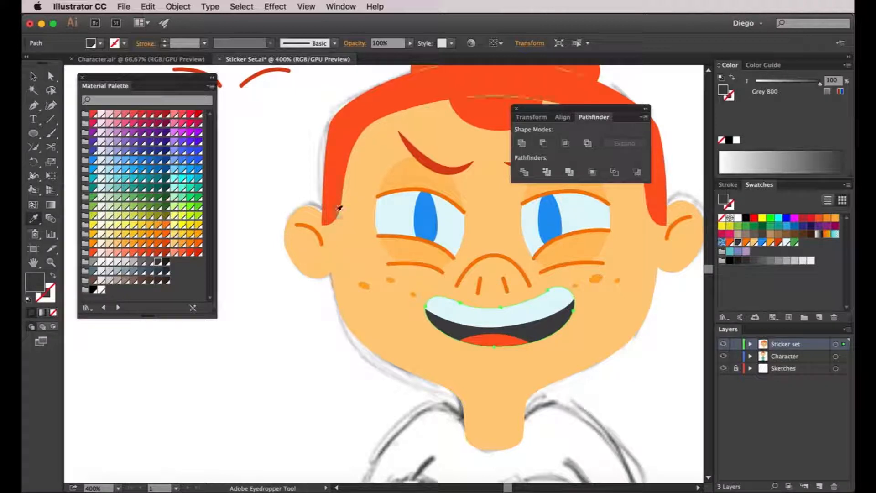
left_click(323, 233)
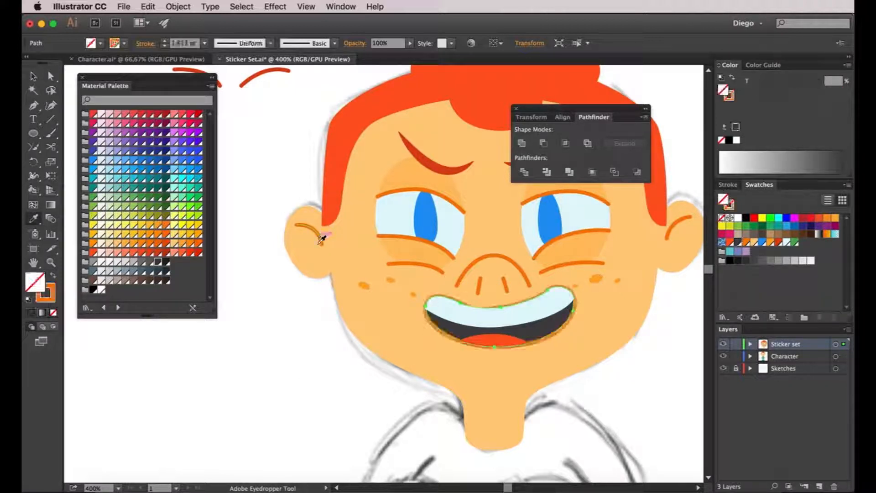
key("a")
left_click(729, 184)
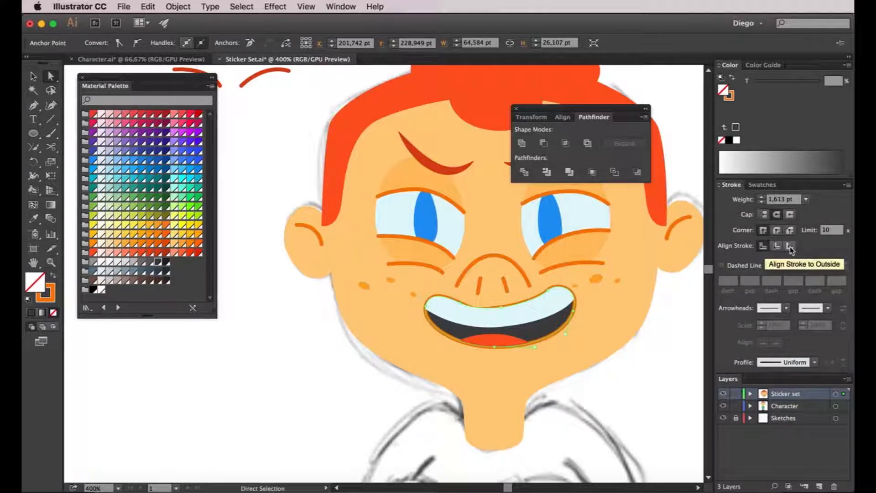
left_click(790, 247)
key("super+minus")
key("super+minus")
left_click(585, 364)
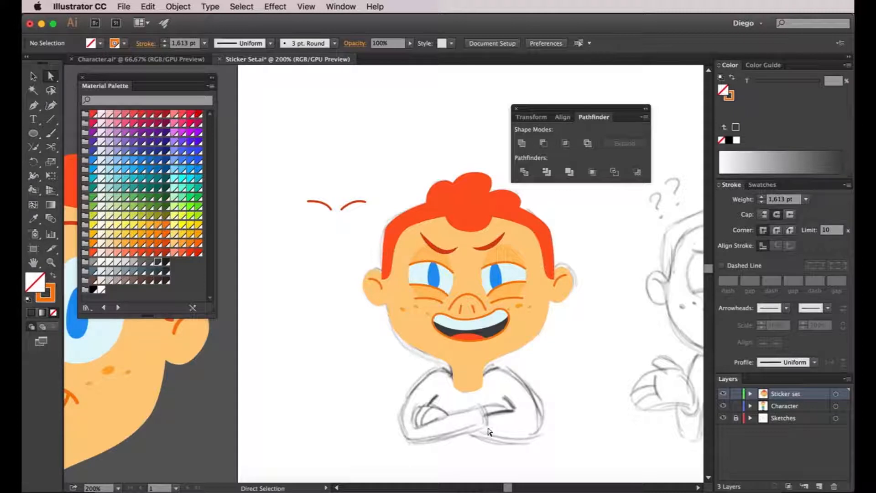
- Trace the sketched left-hand folded arm with the Pen tool as a closed shape from shoulder around the elbow to the cuff
scroll(489, 422, "up", 1)
left_click_drag(497, 425, 507, 398)
key("p")
scroll(446, 323, "up", 2)
left_click_drag(445, 321, 347, 316)
left_click_drag(283, 426, 297, 322)
left_click_drag(291, 338, 291, 388)
left_click_drag(330, 414, 358, 414)
left_click_drag(555, 364, 556, 329)
left_click(532, 301)
left_click(350, 355)
left_click_drag(414, 271, 451, 247)
left_click(466, 223)
- Fill the traced arm with the shirt's Green 500 sampled from the existing character
scroll(465, 233, "down", 2)
key("i")
scroll(392, 215, "down", 4)
left_click(269, 294)
key("a")
left_click(428, 241)
scroll(429, 237, "up", 6)
left_click_drag(572, 313, 527, 334)
- Trace the right-hand folded arm with the Pen tool from the shoulder around the elbow to its forearm end
left_click(34, 105)
left_click(433, 207)
left_click_drag(501, 186, 538, 197)
left_click_drag(626, 315, 632, 358)
left_click_drag(564, 398, 527, 395)
left_click(369, 358)
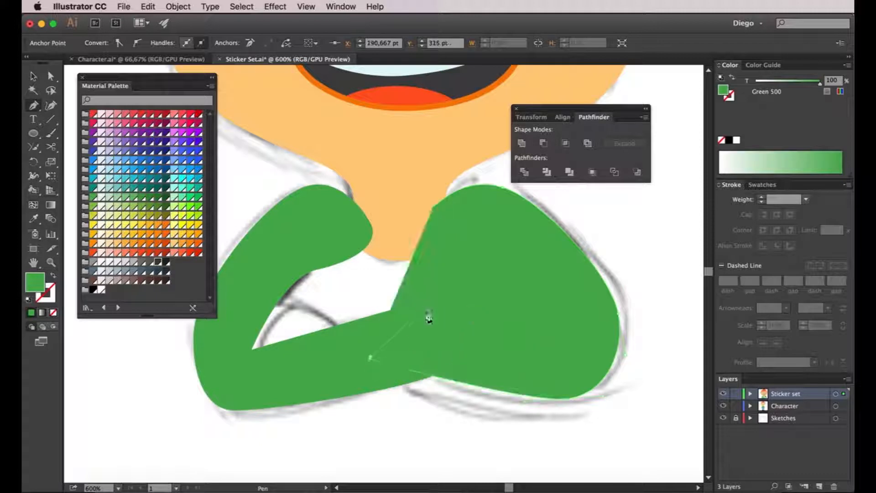
left_click(421, 312)
- Swap the second arm to a green stroke without fill and close its inner contour back up to the shoulder along the sketch
key("shift+x")
key("shift+x")
key("super+z")
key("super+z")
key("super+z")
key("shift+x")
left_click(386, 319)
left_click(538, 311)
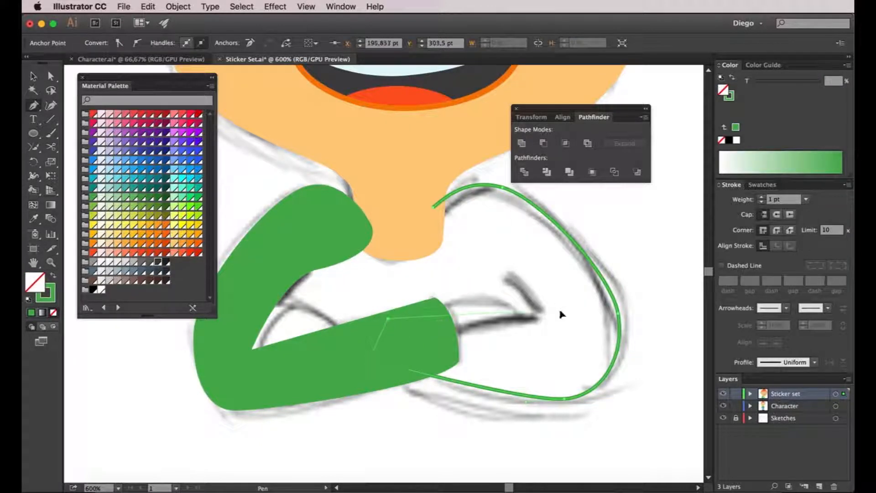
left_click(509, 278)
left_click(416, 239)
left_click_drag(416, 240, 416, 230)
left_click(434, 206)
- Swap the first arm's green fill to a stroke so the sketch shows through
left_click(547, 234, "super")
left_click(429, 335, "super")
key("shift+x")
left_click(607, 231, "super")
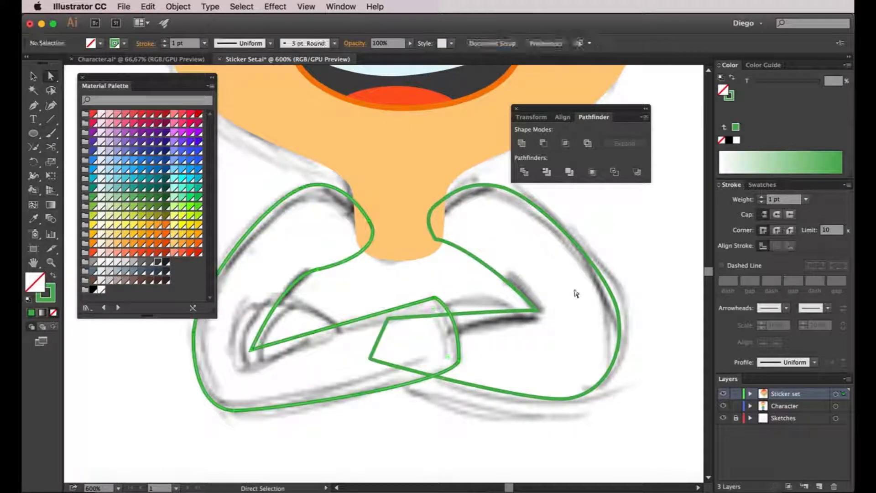
- Trace the small visible skin area between the cuff and the right-hand arm's fold as a closed shape
left_click(453, 336)
mouse_move(523, 317)
left_mouse_down()
mouse_move(538, 314)
mouse_move(495, 293)
left_mouse_up()
left_click(436, 297)
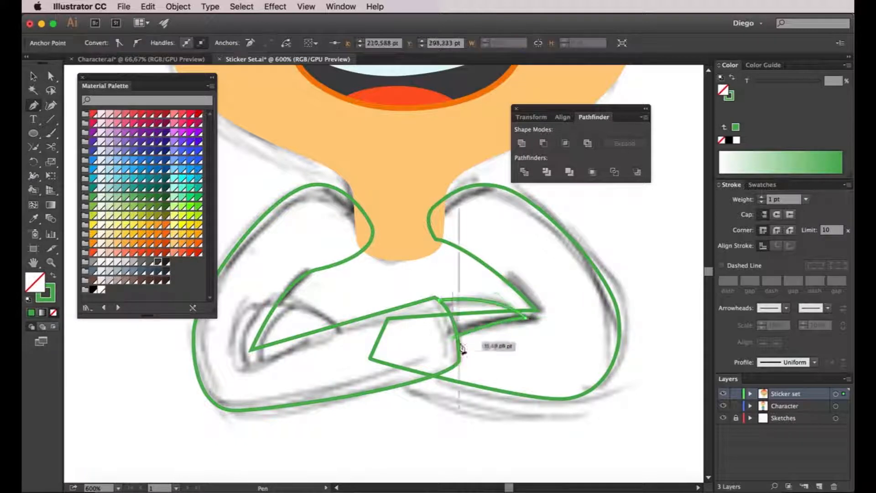
left_click(453, 337)
- Trace the hand resting on the left-hand arm with the Pen tool, following its rounded outline in the sketch
scroll(539, 315, "up", 1)
scroll(538, 314, "up", 1)
mouse_move(538, 315)
left_mouse_down()
mouse_move(523, 327)
mouse_move(385, 303)
left_mouse_up()
left_click(584, 313, "super")
scroll(588, 305, "down", 3)
scroll(374, 280, "up", 2)
left_click(391, 381)
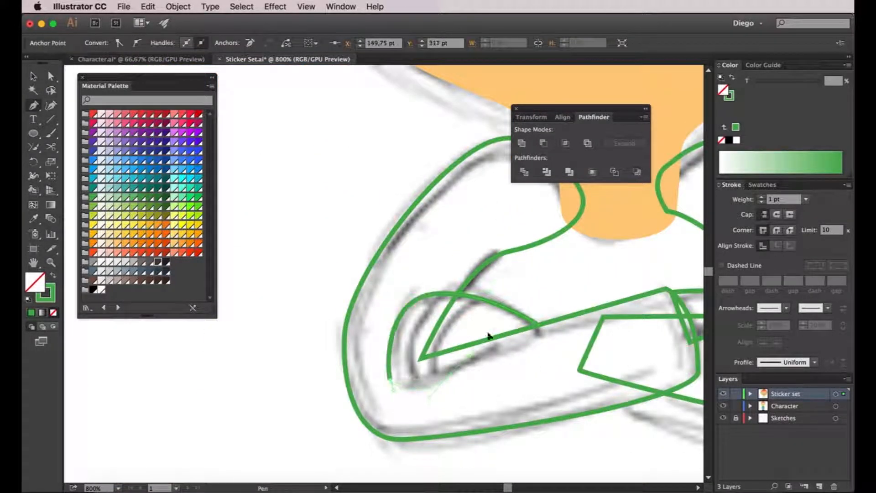
- Fill the two hand shapes with the face's skin tone and turn both arms' green strokes back into fills
scroll(504, 362, "down", 2)
scroll(391, 348, "right", 1)
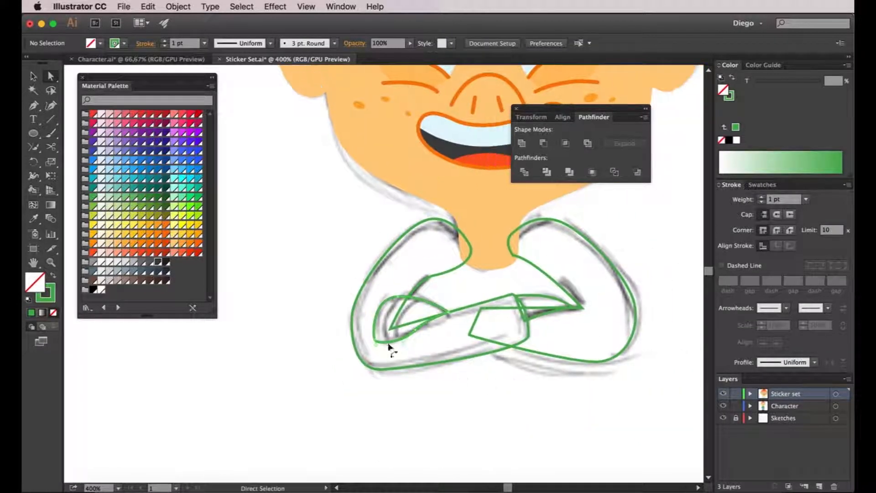
key("i")
left_click(503, 212)
left_click(503, 212)
key("a")
left_click(414, 284)
key("shift+x")
left_click(561, 285)
key("shift+x")
left_click(658, 322)
- Select both arms and hands and send them to the back, behind the neck
key("v")
left_click_drag(294, 305, 638, 388)
left_click(177, 6)
mouse_move(191, 31)
left_click(320, 65)
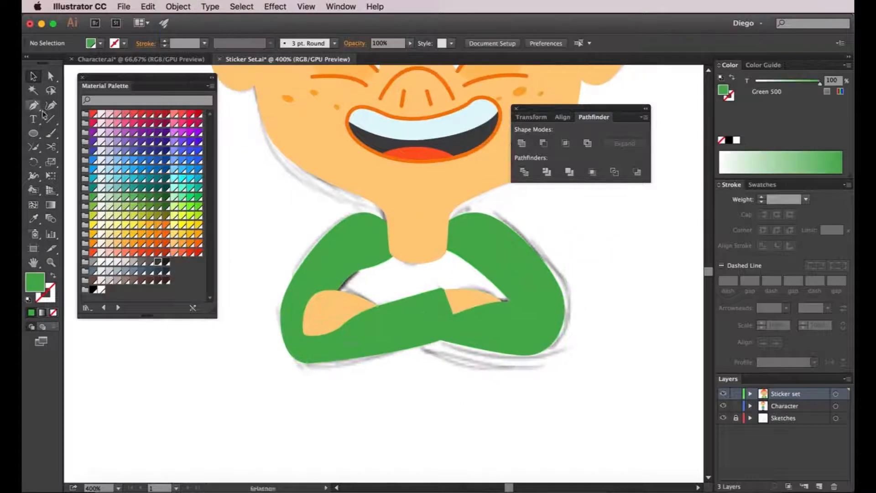
- Draw a green torso shape filling the gap between neck and crossed arms and send it to the back
key("p")
left_click(411, 233)
left_click(362, 244)
left_click_drag(323, 284, 327, 290)
left_click(321, 332)
left_click(530, 329)
left_click(533, 293)
left_click(511, 240)
left_click(411, 233)
key("v")
key("super+shift+[")
key("a")
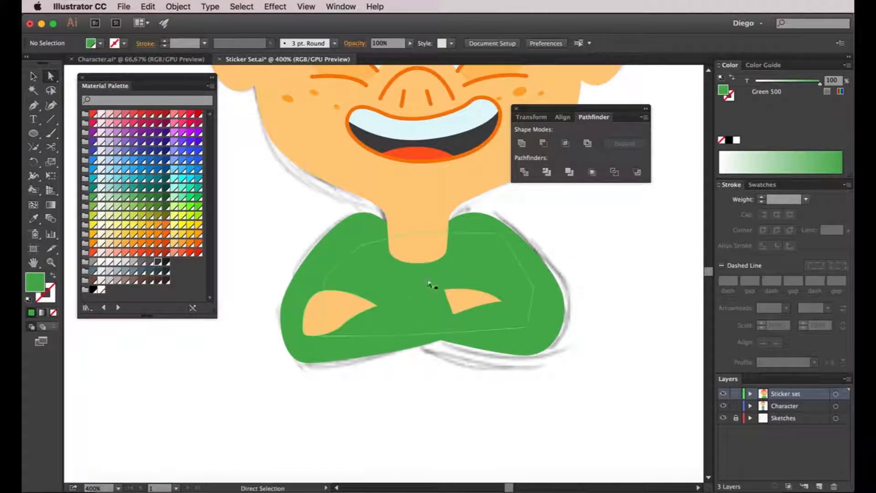
- Copy the left-hand arm's inner segment between chest and hand in outline view and paste it in place as a separate path
key("v")
key("super+y")
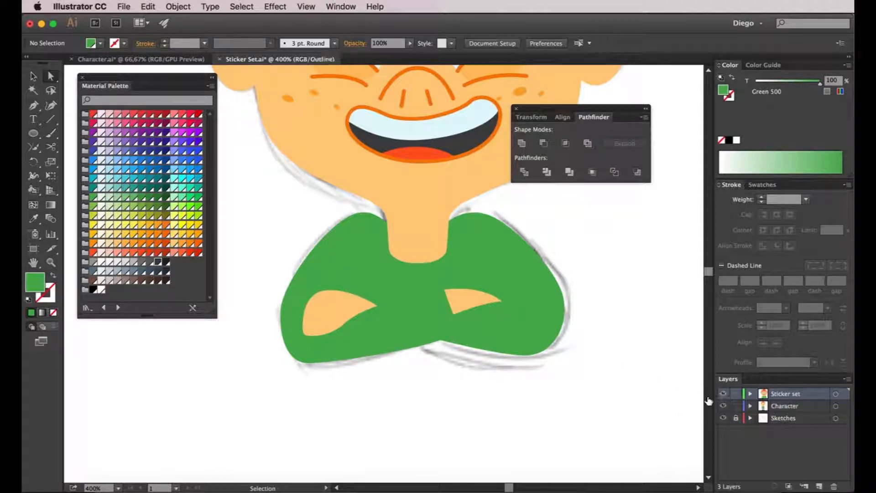
key("a")
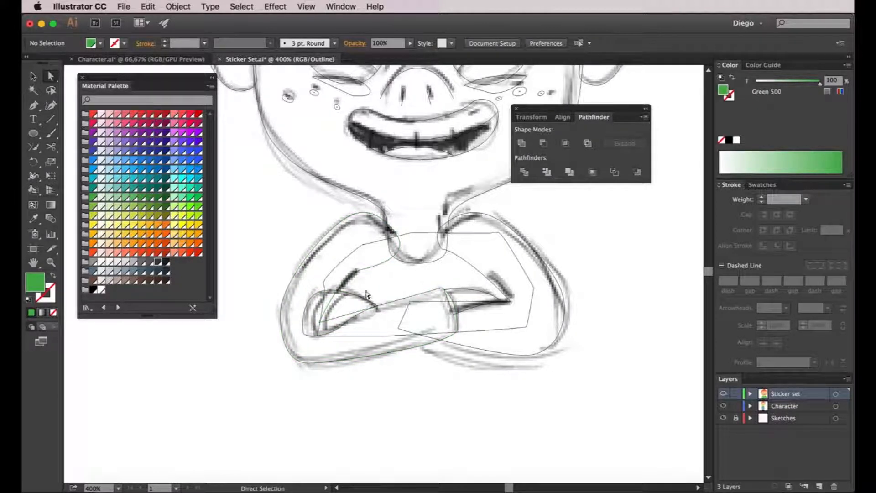
scroll(360, 282, "up", 1)
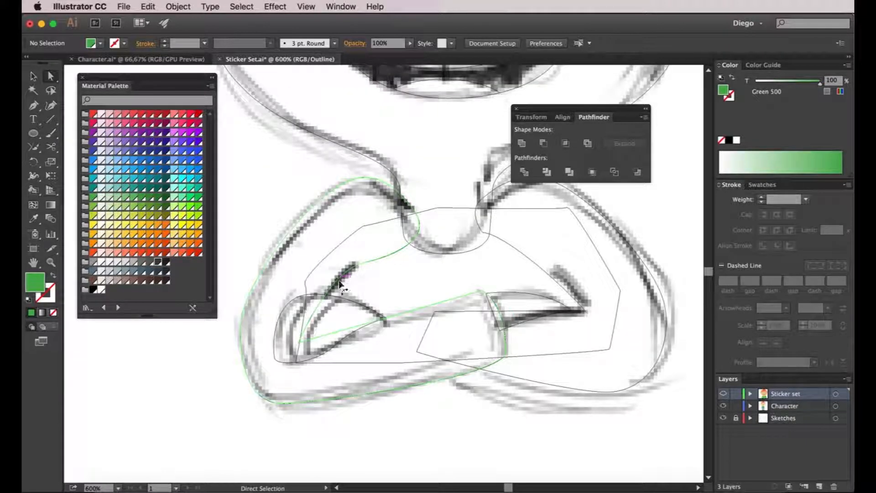
left_click(342, 284)
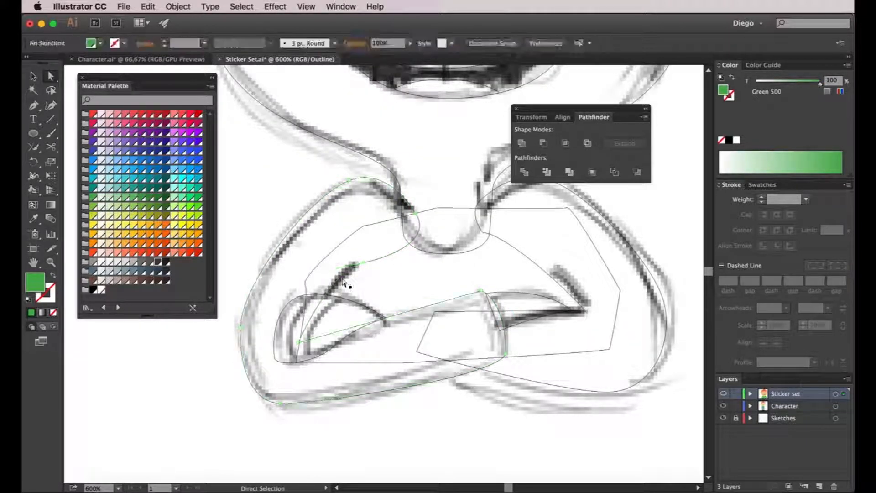
left_click(343, 281)
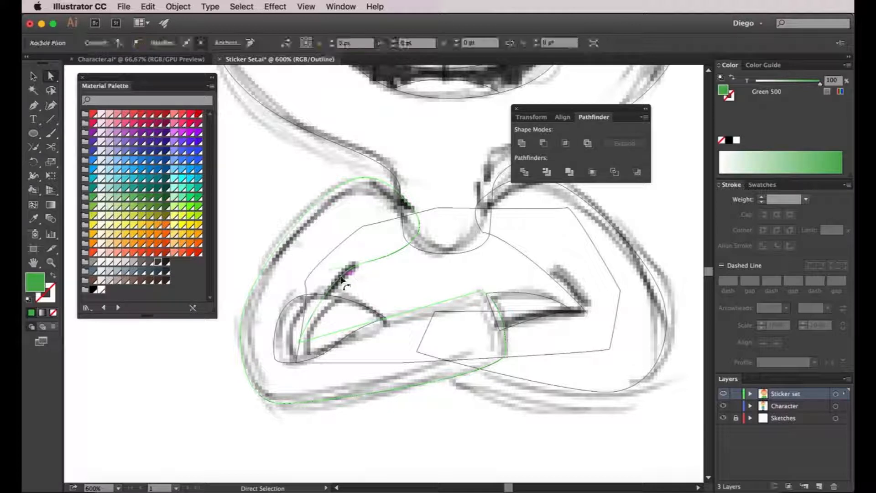
left_click(377, 282)
key("super+z")
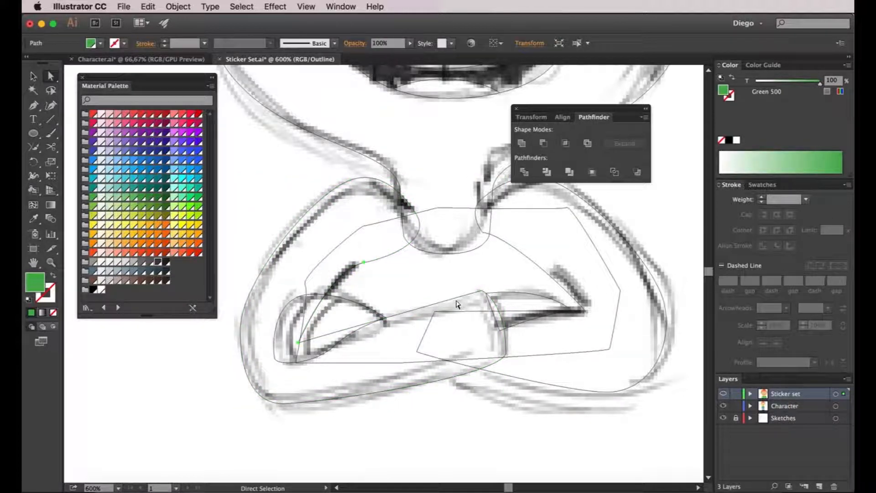
left_click(723, 394, "super")
scroll(444, 323, "down", 2)
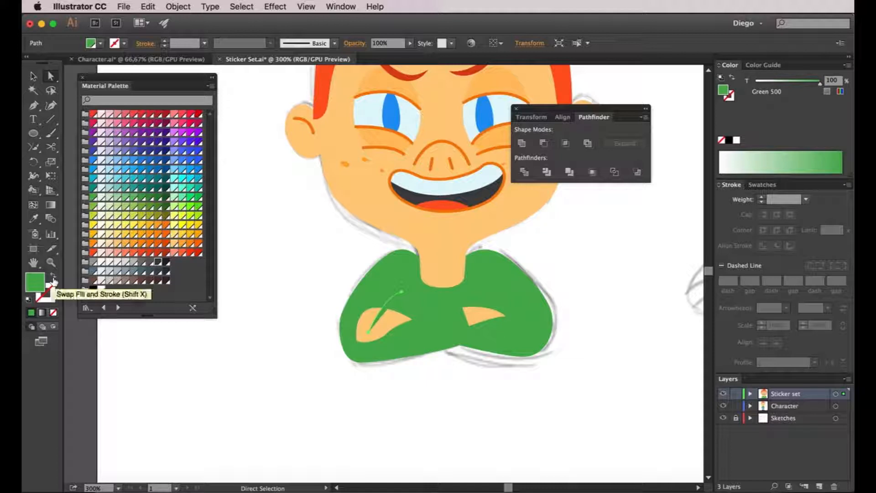
- Apply the ear line's stroke style to the copied left-hand arm segment and change its stroke colour to Green 800
left_click(33, 218)
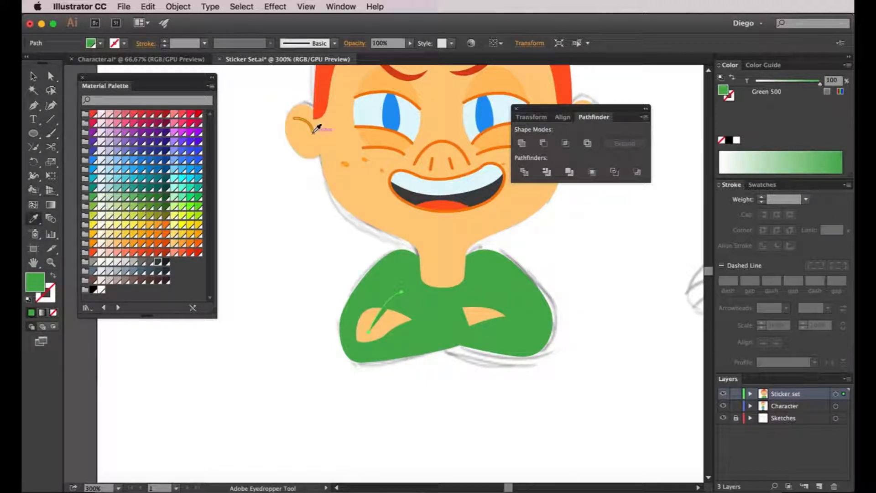
left_click(316, 129)
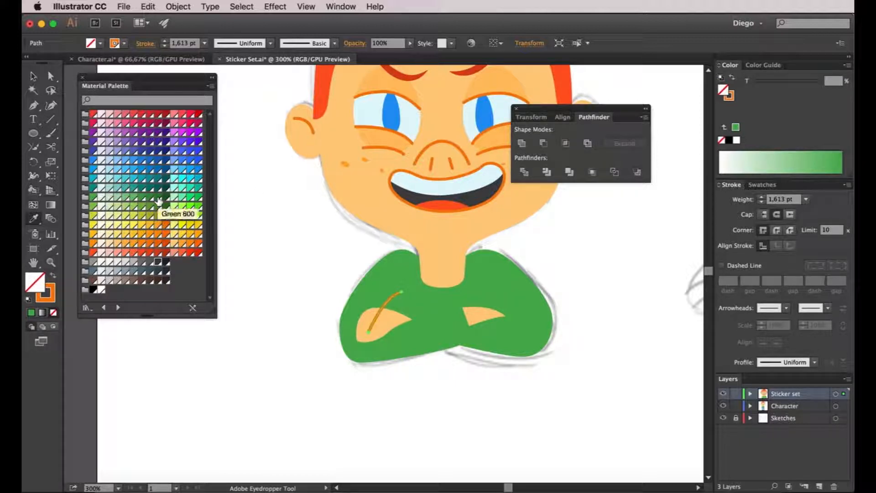
key("x")
left_click(159, 200)
key("v")
left_click(317, 244)
left_click(396, 299)
scroll(396, 297, "up", 2)
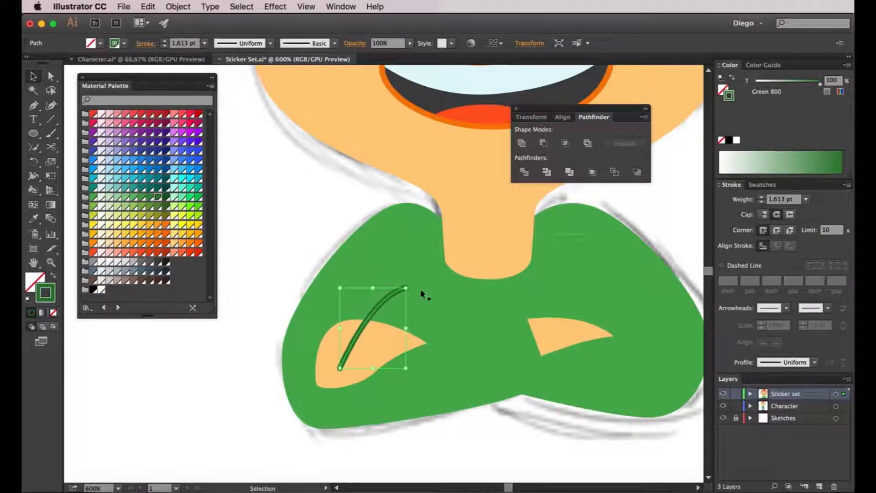
- Place the dark green crease line directly behind the left-hand hand
key("super+x")
left_click(369, 336)
key("super+b")
left_click(301, 244)
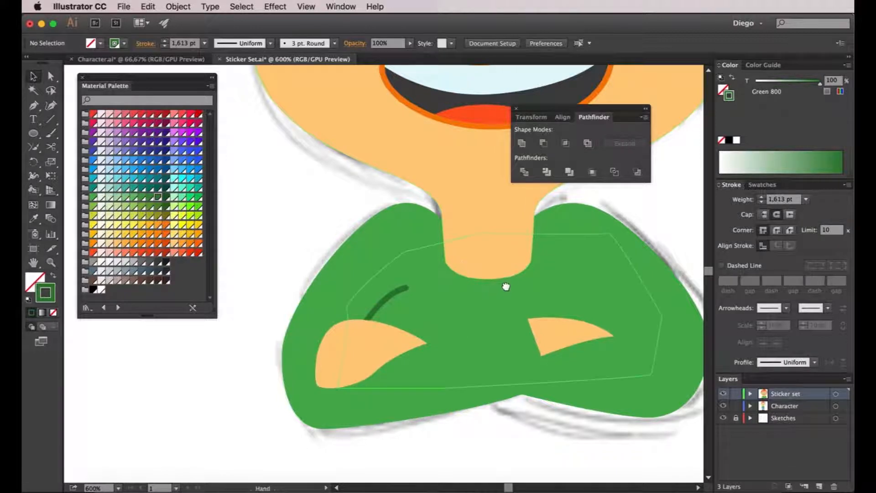
- Duplicate the right-hand arm's upper inner segment in place and give it the left crease line's Green 800 stroke style
left_click_drag(505, 286, 474, 258)
left_click_drag(395, 419, 359, 440)
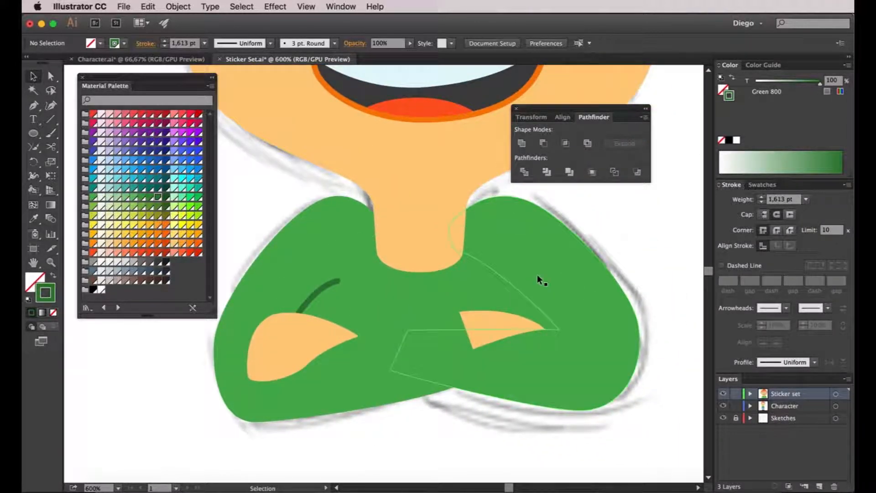
key("a")
left_click(521, 293)
left_click(625, 256)
left_click(516, 287)
key("i")
left_click(332, 280)
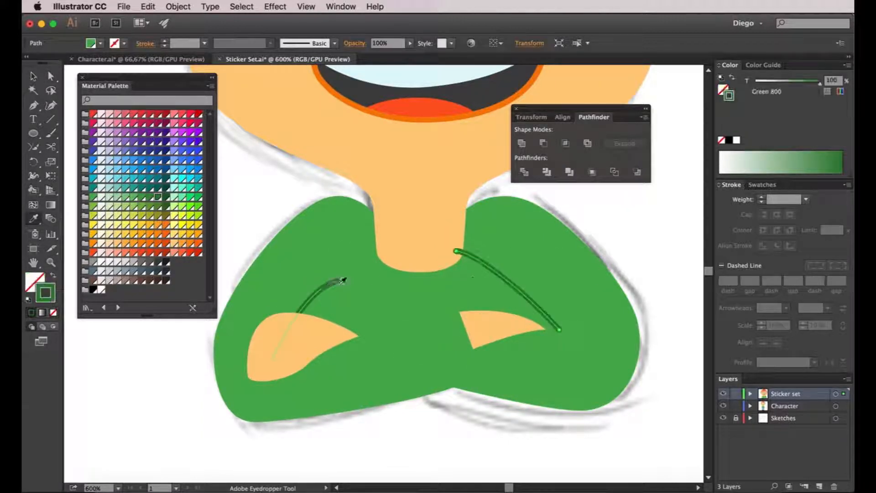
- Cut the right-hand crease line at mid-length and delete the part nearest the neck
key("c")
left_click(514, 288)
key("a")
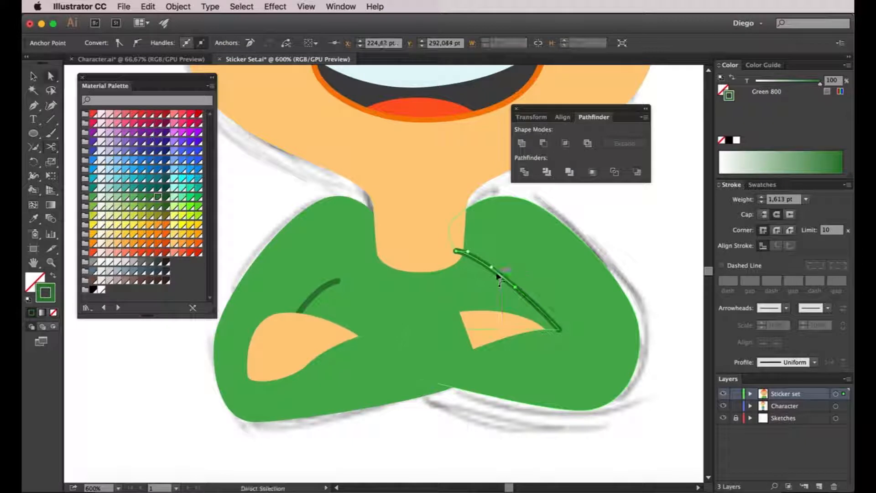
key("Delete")
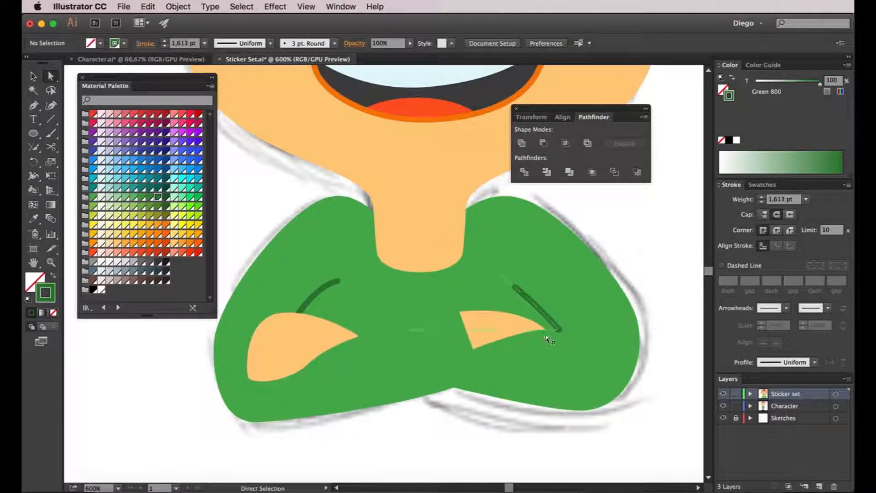
- Extend the right-hand crease line with a segment running from its lower end across the hand, and give its corner a Round Join
scroll(553, 332, "up", 1)
left_click(567, 331)
key("p")
left_click(567, 332)
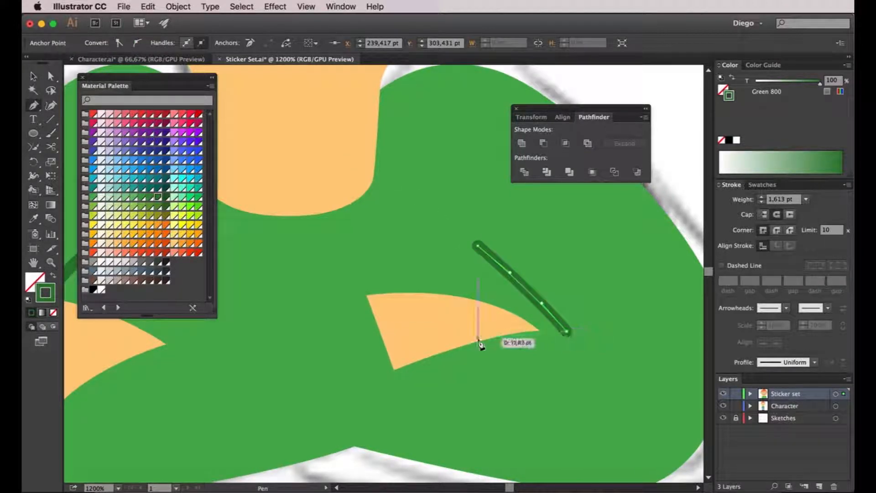
left_click(461, 336)
key("a")
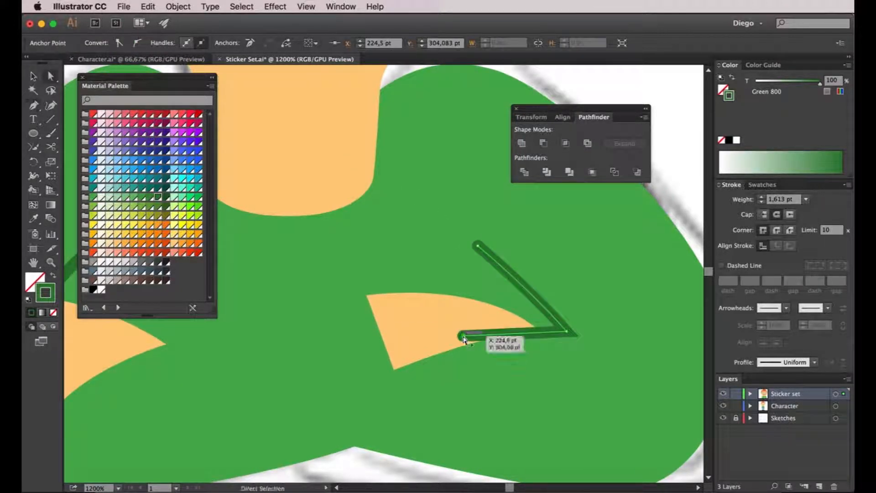
scroll(464, 340, "down", 1)
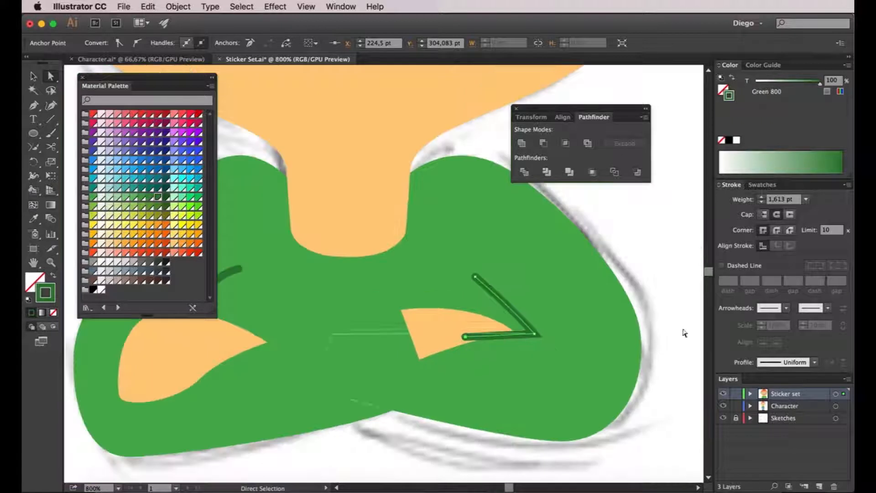
left_click(777, 230)
left_click(776, 231)
left_click(647, 287)
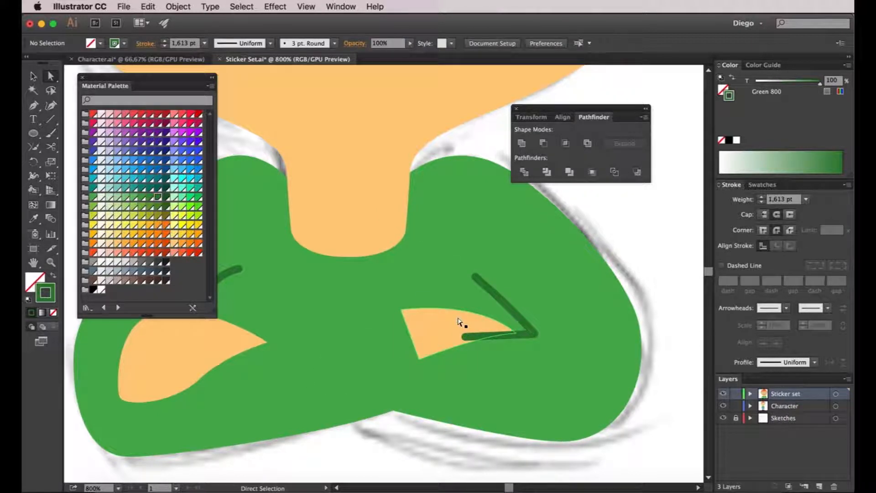
- Bring the right-hand hand in front of the crease line and move its pointed tip anchor to meet the line's edge
left_click(459, 322)
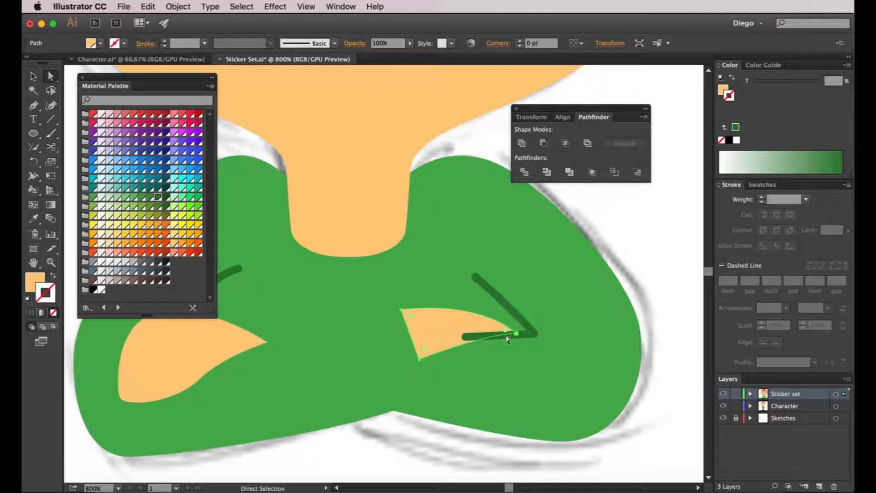
left_click(506, 458)
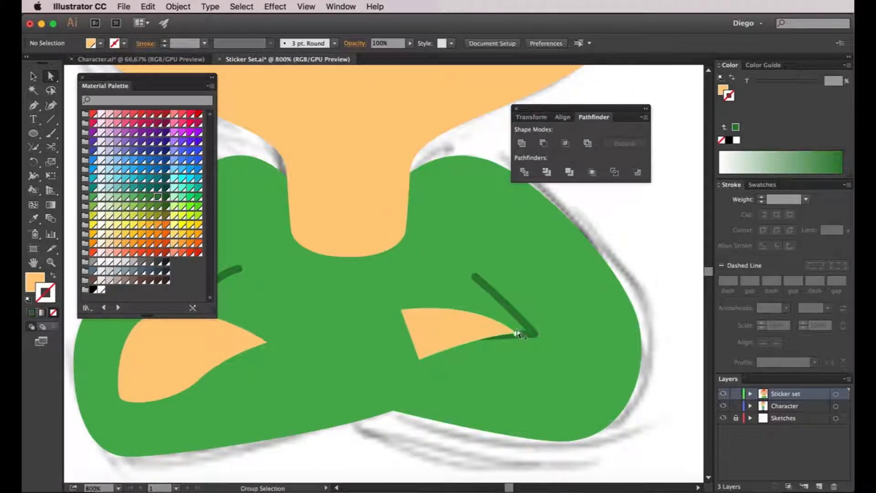
scroll(517, 333, "up", 3)
left_click(498, 349)
scroll(497, 351, "up", 2)
left_click_drag(488, 353, 475, 345)
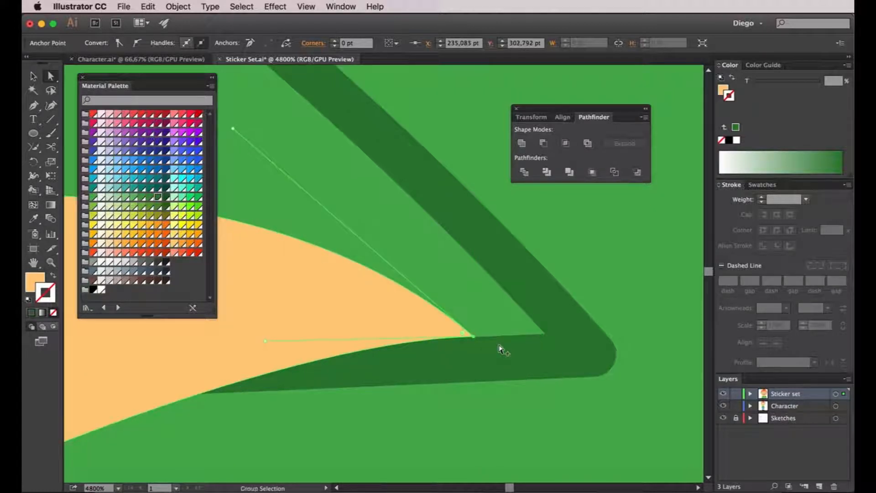
scroll(500, 349, "down", 4)
left_click(677, 291)
scroll(676, 292, "down", 3)
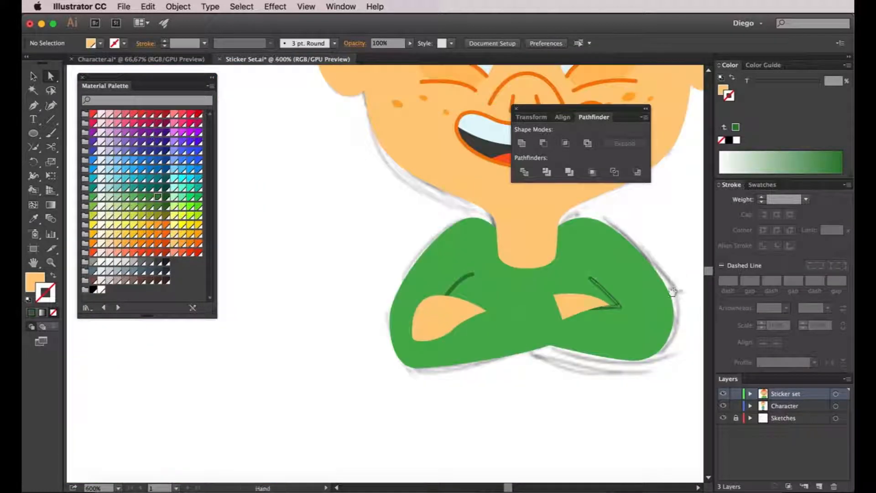
- Check the finger sketch in outline view and draw a curved finger line down the left-hand hand with the Pen tool
scroll(673, 291, "up", 3)
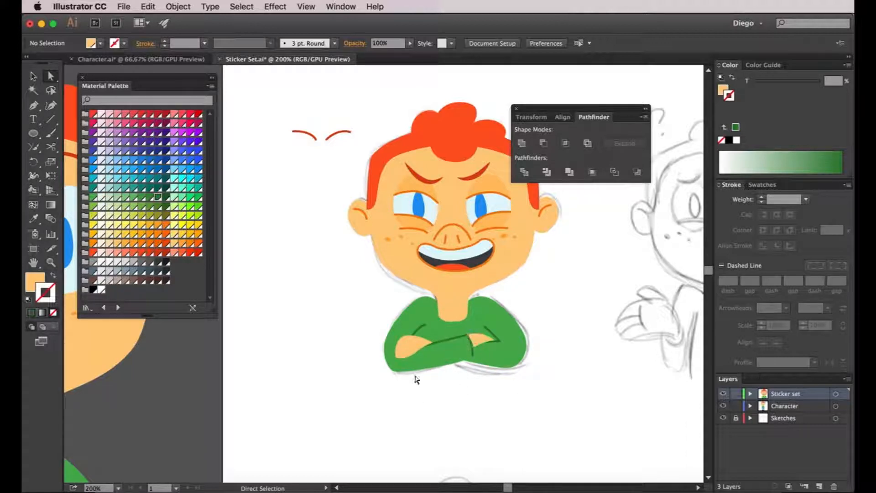
scroll(404, 356, "up", 3)
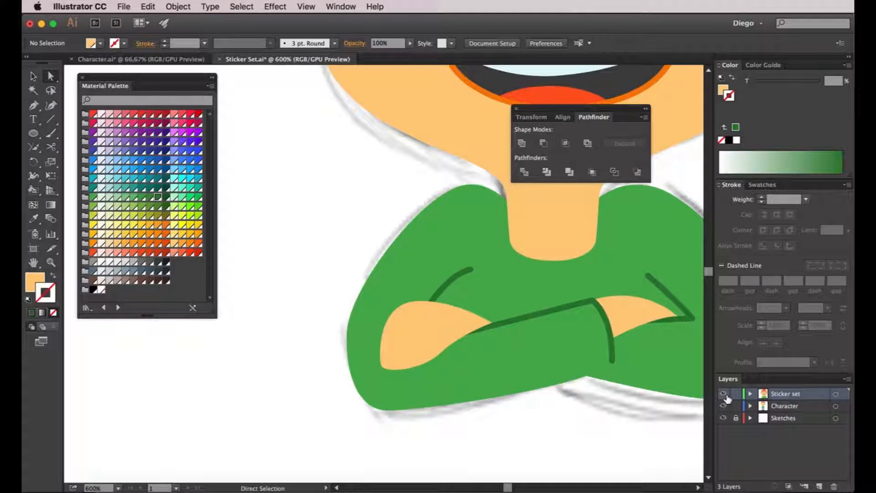
left_click(724, 395, "super")
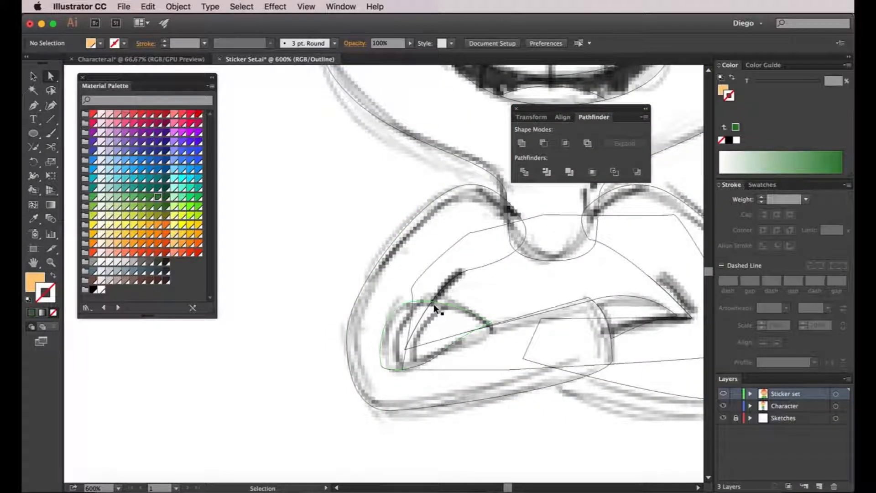
key("super+y")
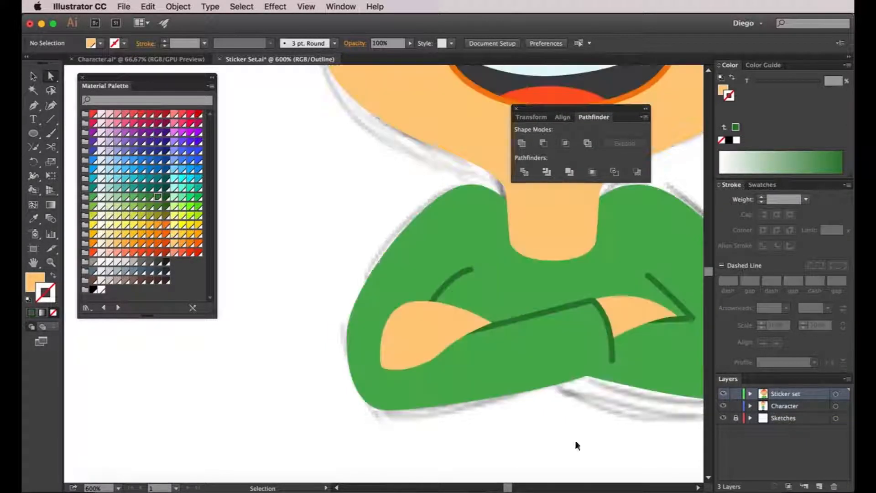
left_click(34, 104)
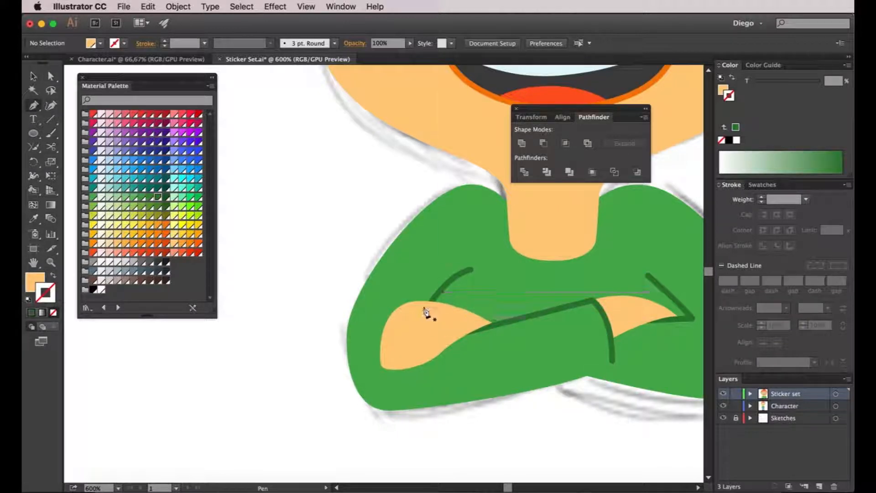
left_click(421, 301)
left_click_drag(381, 365, 399, 410)
- Give the finger line the face lines' style, an unfilled 1.613 pt Orange 700 stroke
key("super+minus")
key("i")
left_click(425, 97)
key("super+equal")
key("super+equal")
key("super+equal")
- Duplicate the finger line to its right on the hand and pull the copy's upper end down to shorten it
key("v")
left_click_drag(438, 371, 480, 371)
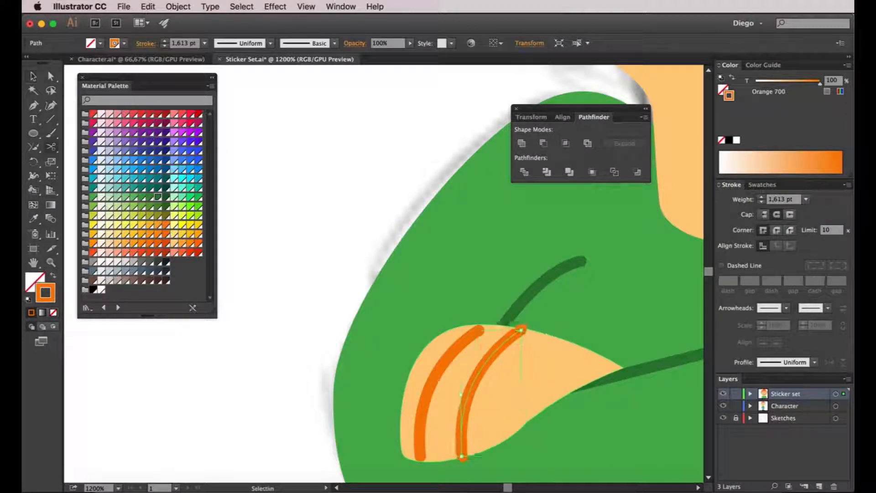
key("a")
left_click_drag(521, 329, 504, 348)
key("super+shift+a")
scroll(498, 357, "down", 4)
scroll(395, 387, "down", 1)
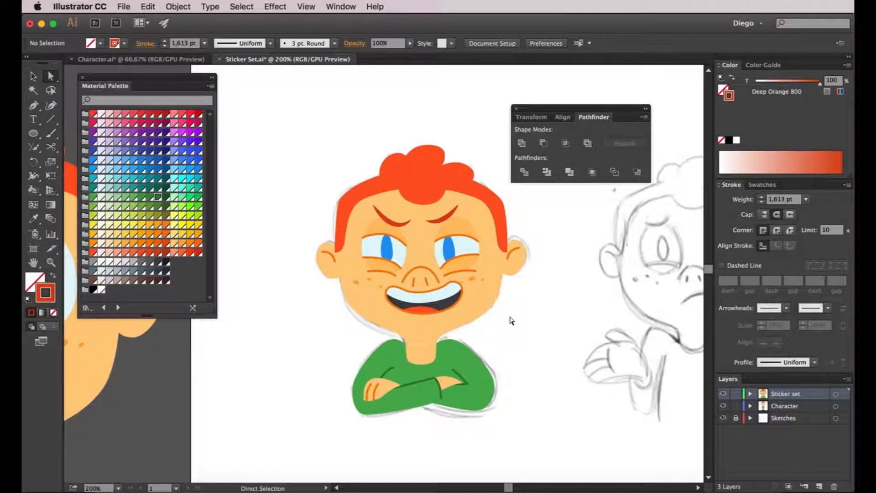
left_click(600, 6)
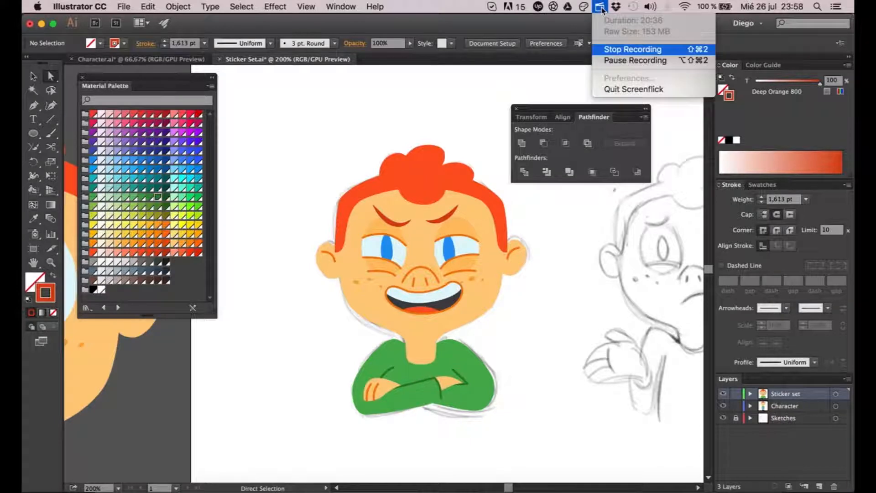